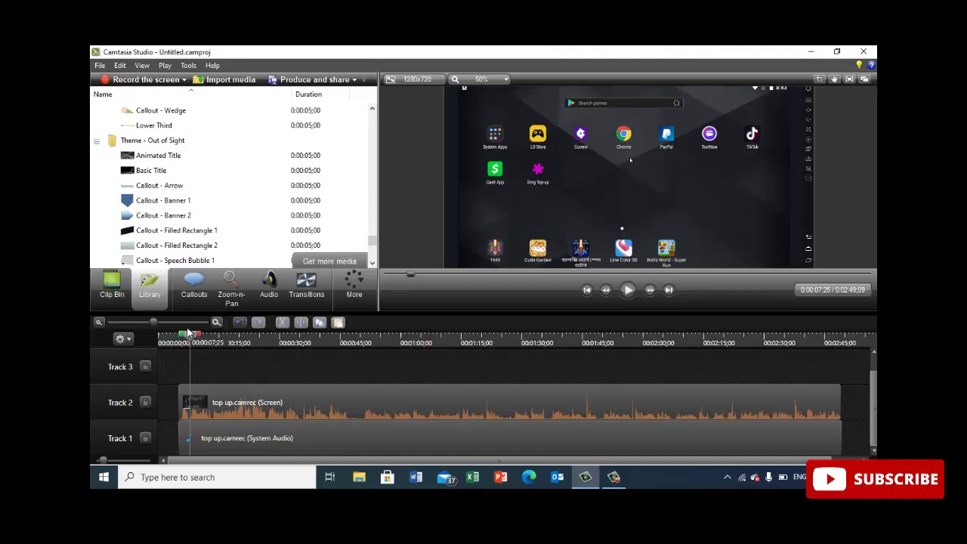
Rewind and pause the preview, then preview the Out of Sight theme's Animated Title.
mouse_move(191, 337)
left_mouse_down()
mouse_move(141, 346)
mouse_move(211, 336)
left_mouse_up()
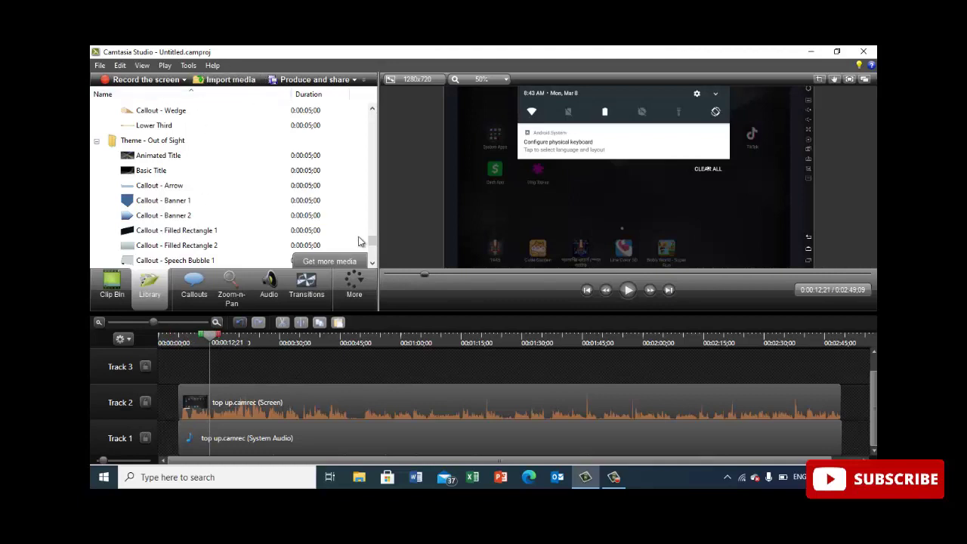
left_click(629, 291)
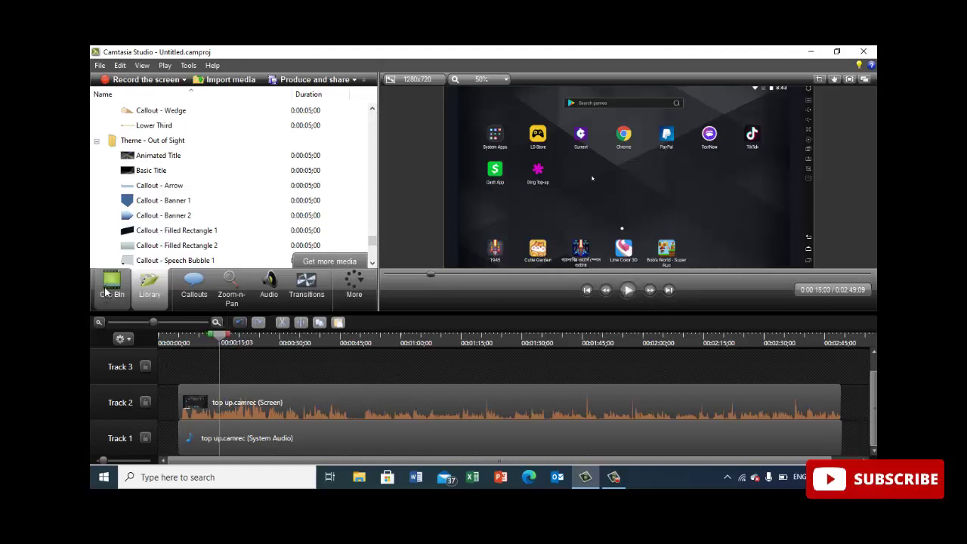
left_click(125, 159)
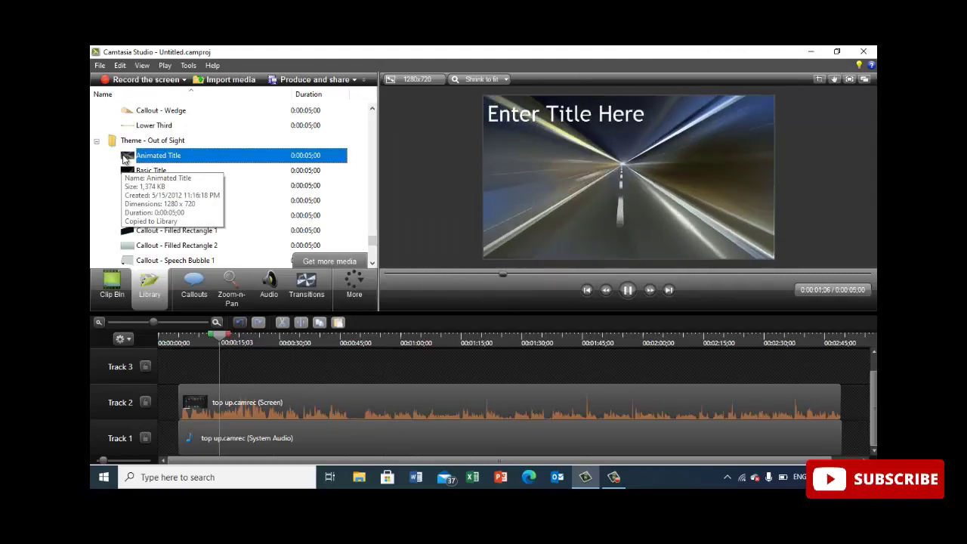
Clear the start of Track 2 and place the Animated Title there.
mouse_move(124, 159)
left_mouse_down()
mouse_move(149, 417)
mouse_move(140, 173)
left_mouse_up()
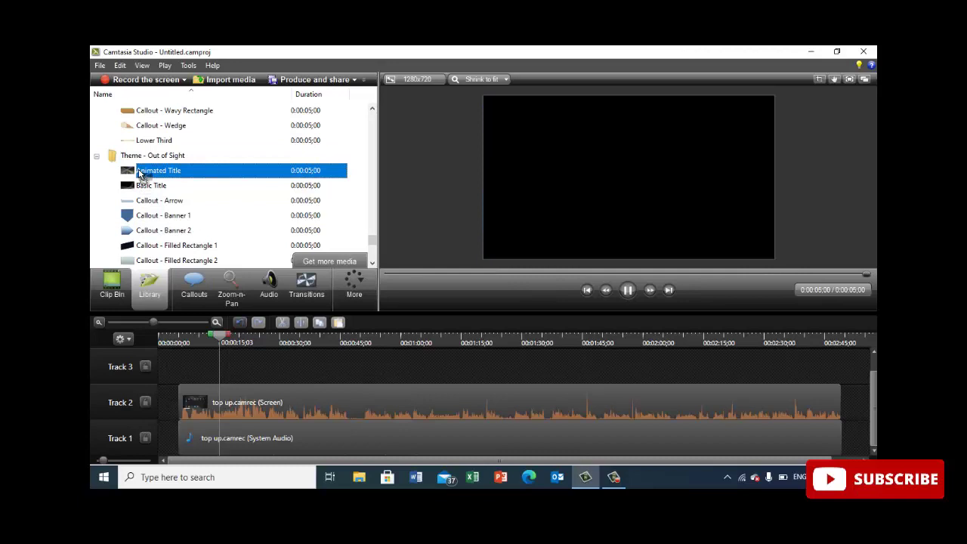
left_click_drag(180, 402, 208, 405)
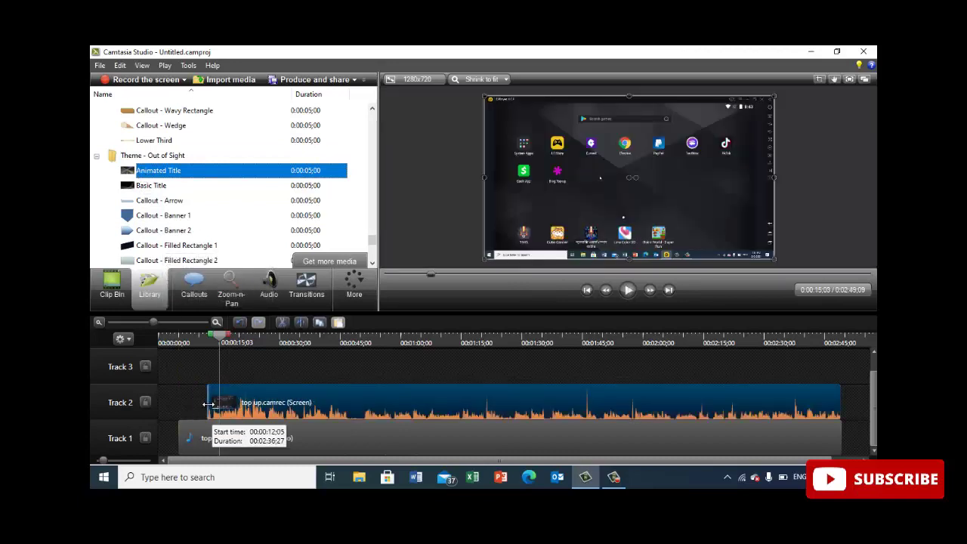
left_click_drag(209, 405, 239, 438)
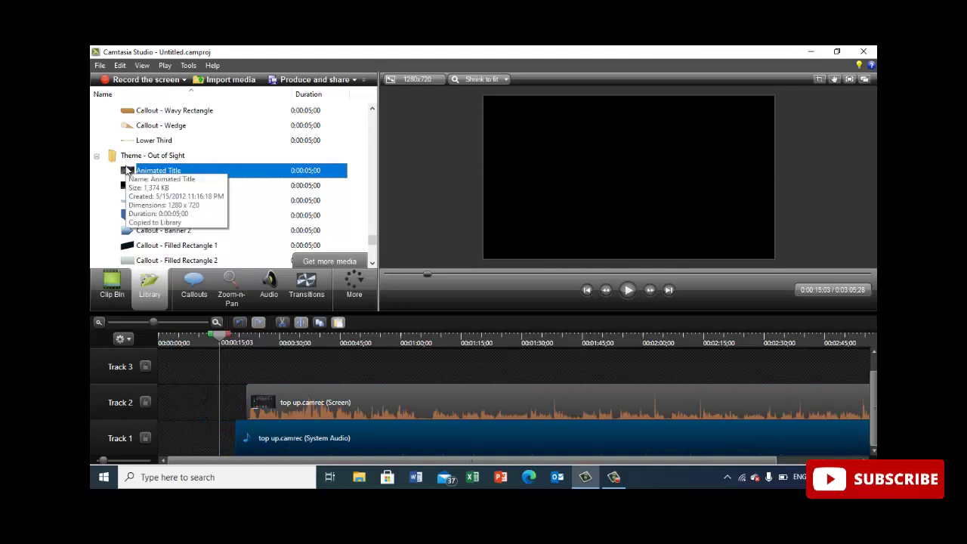
left_click_drag(129, 170, 135, 351)
left_click_drag(164, 406, 166, 406)
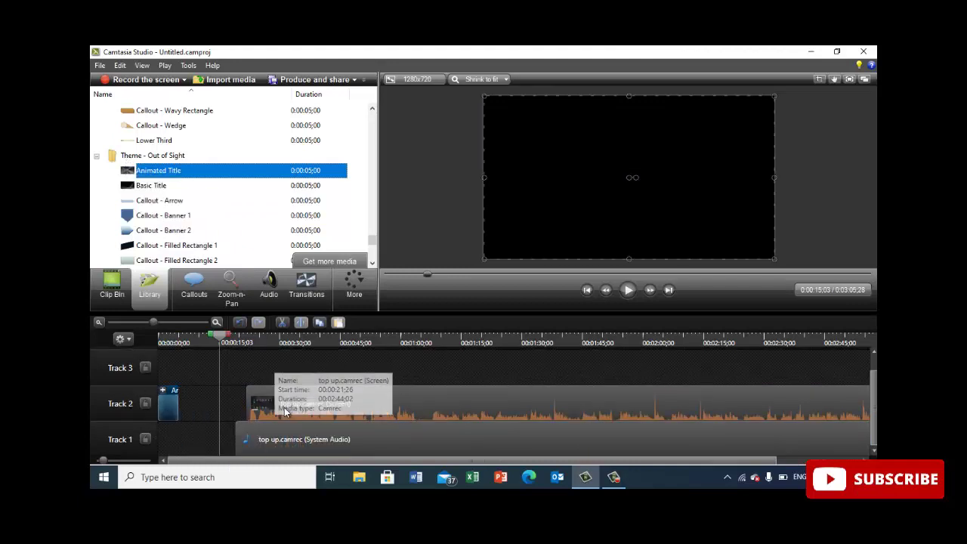
Slide the screen recording and its audio back against the title, and play the intro.
left_click_drag(284, 407, 181, 420)
mouse_move(288, 439)
left_mouse_down()
mouse_move(221, 439)
mouse_move(228, 421)
left_mouse_up()
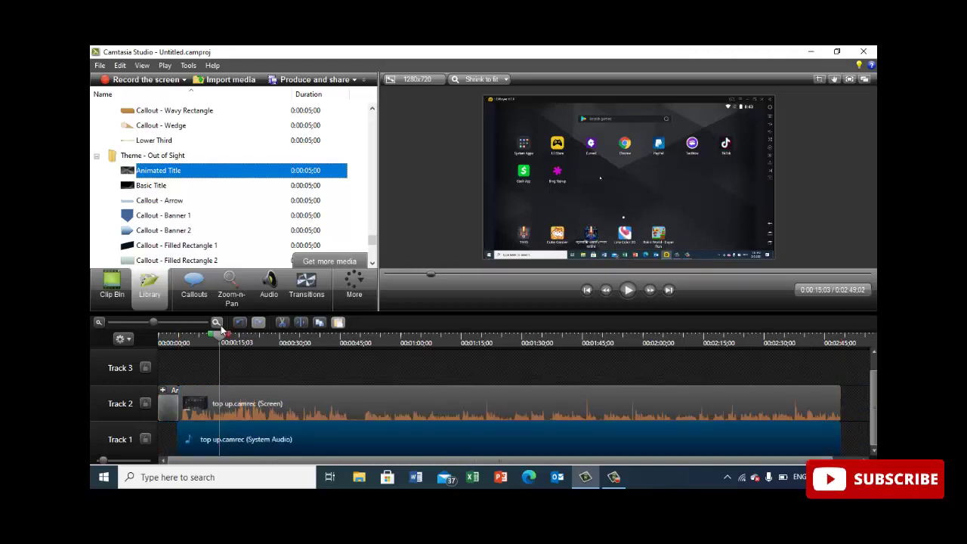
left_click(150, 343)
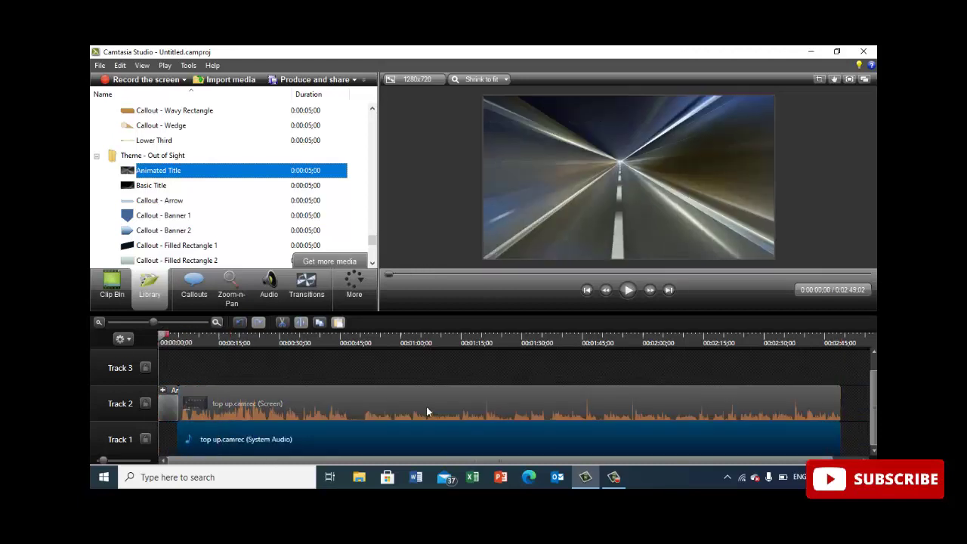
left_click(632, 290)
left_click(633, 290)
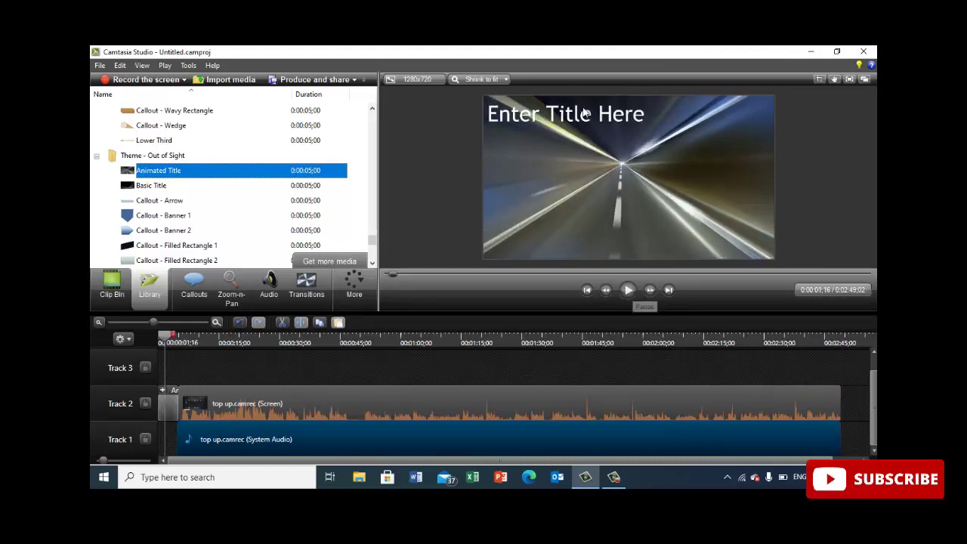
Retype the intro title as 'mr creative', centre it on the canvas, and play it back.
left_click(578, 109)
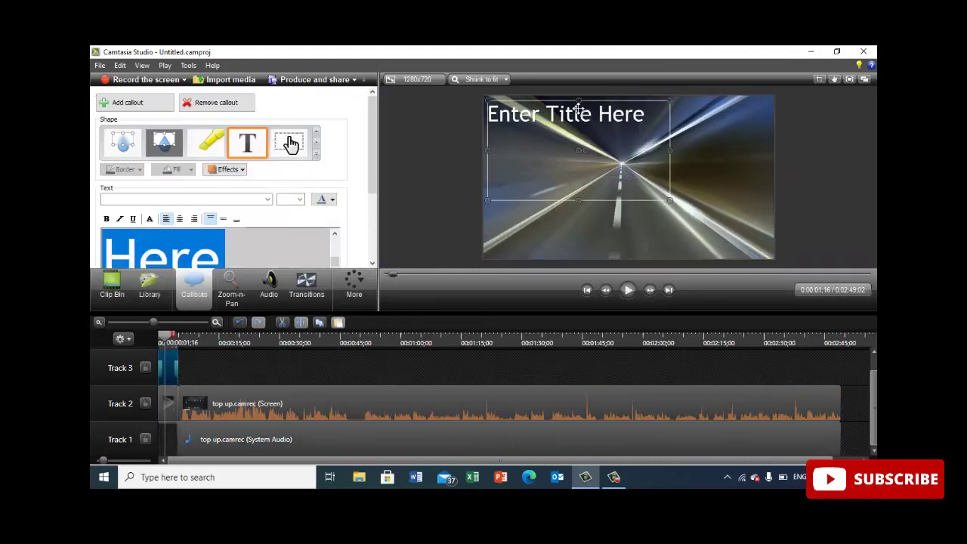
type("mr")
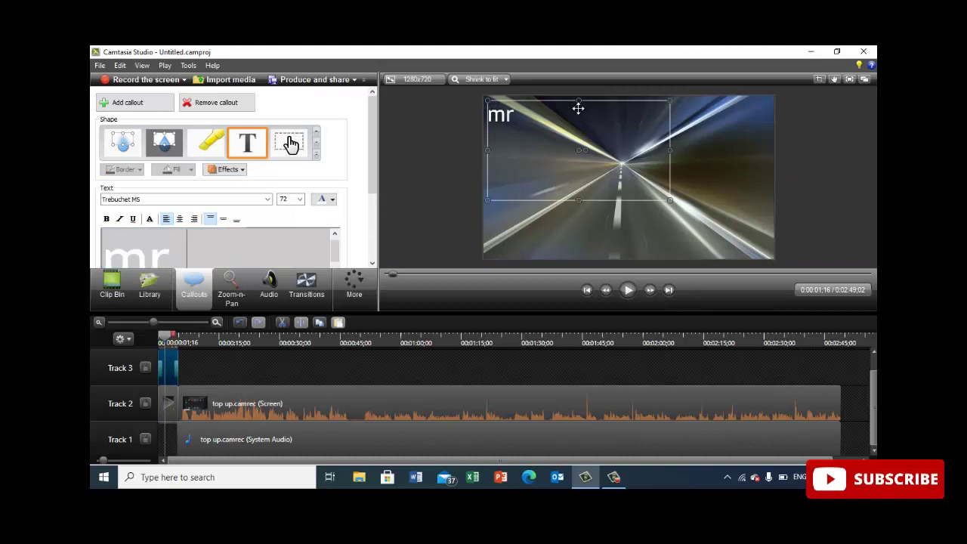
type(" creative")
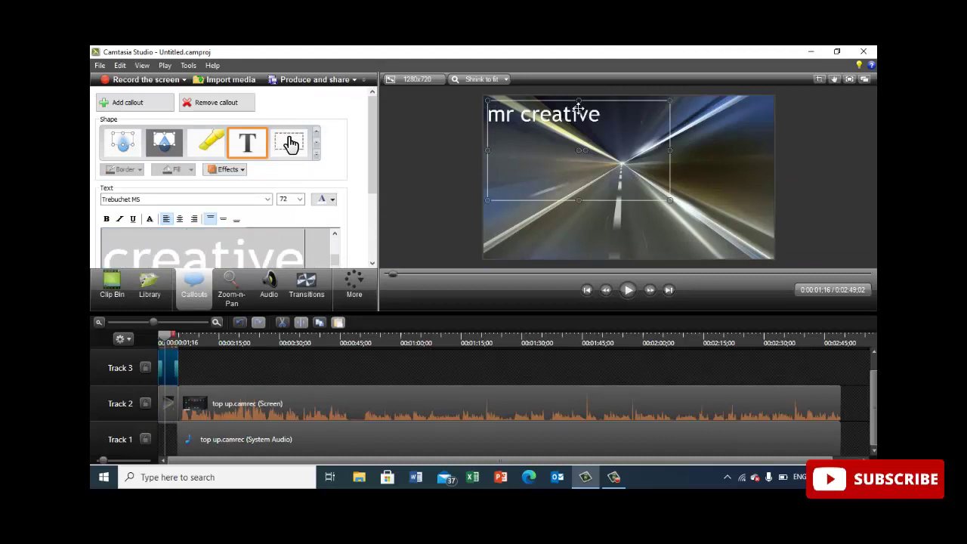
left_click_drag(567, 154, 618, 212)
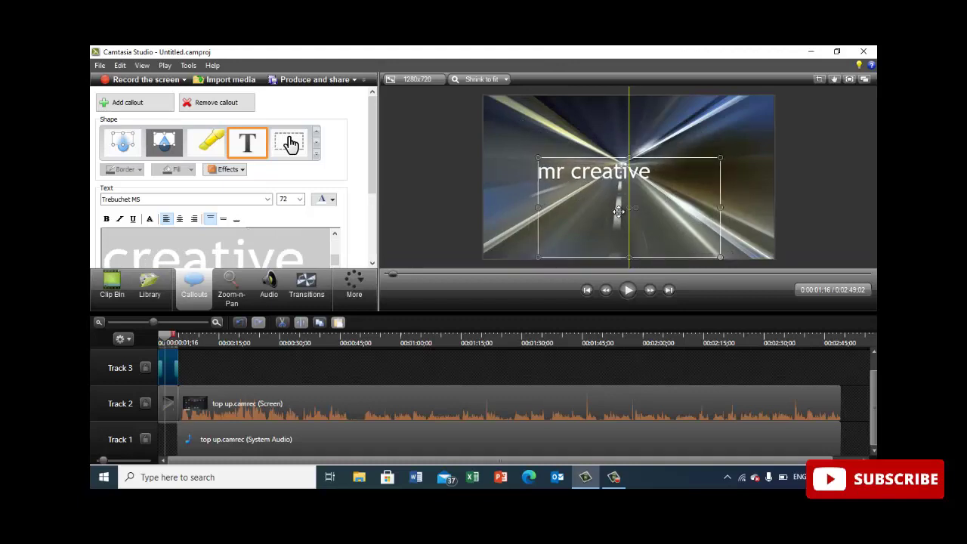
left_click(626, 290)
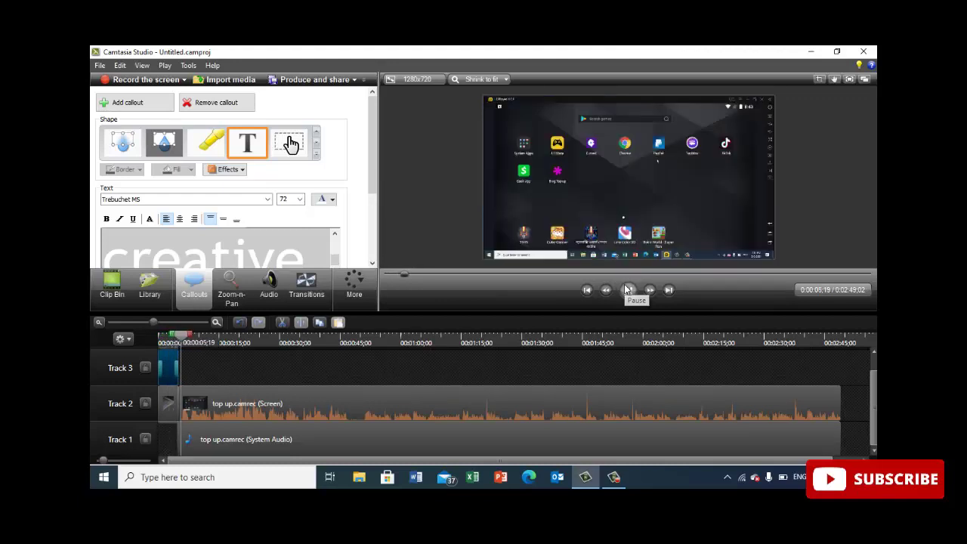
left_click(626, 289)
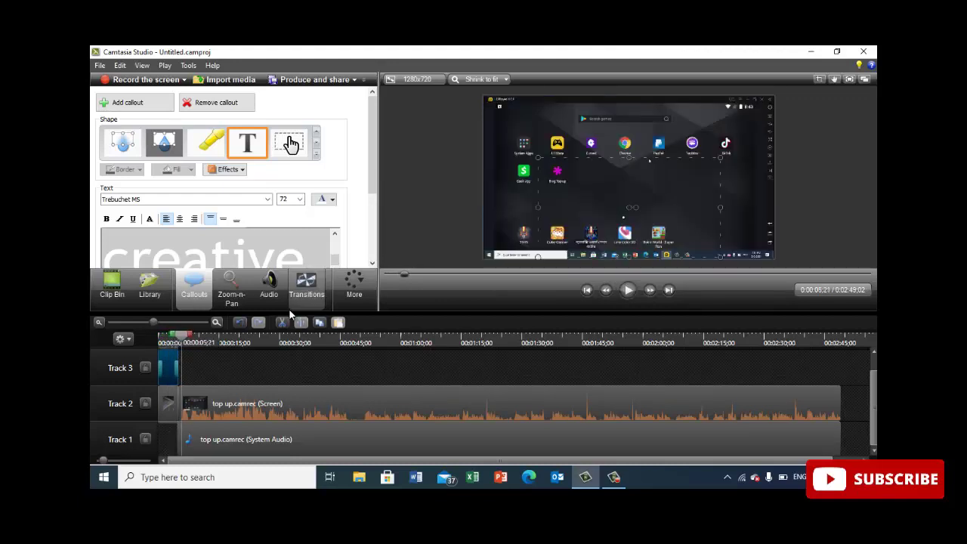
Drag subs button.png from the Clip Bin onto Track 3 at the timeline start.
left_click(150, 286)
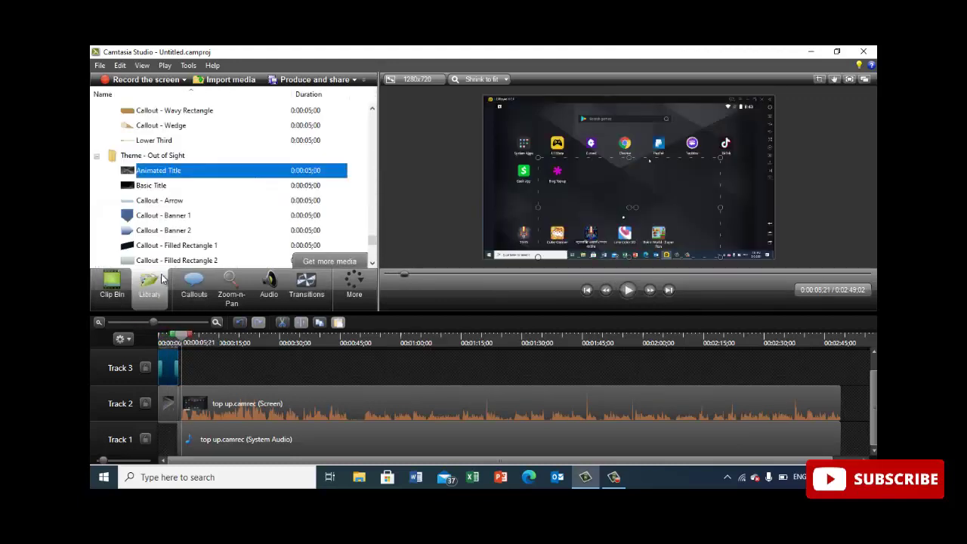
left_click(112, 285)
scroll(189, 172, "down", 2)
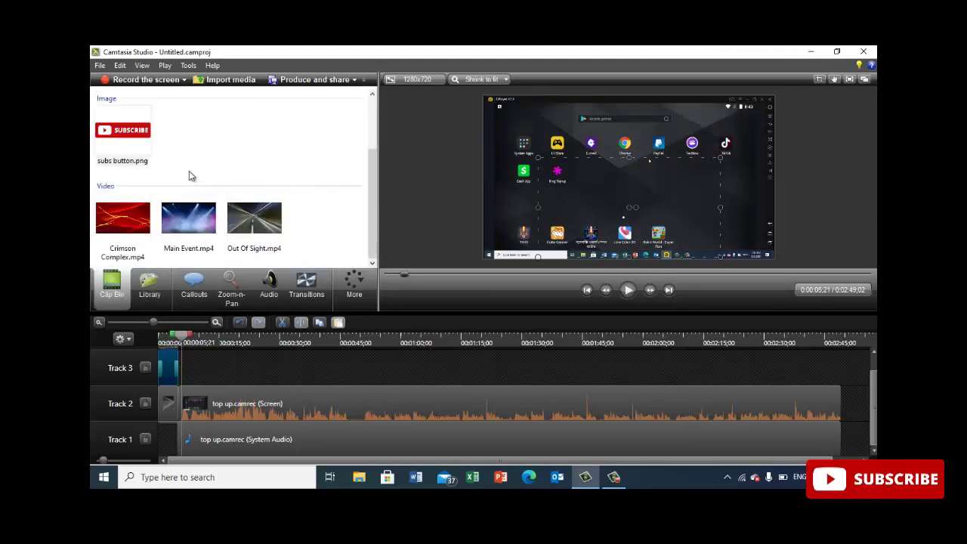
left_click(370, 210)
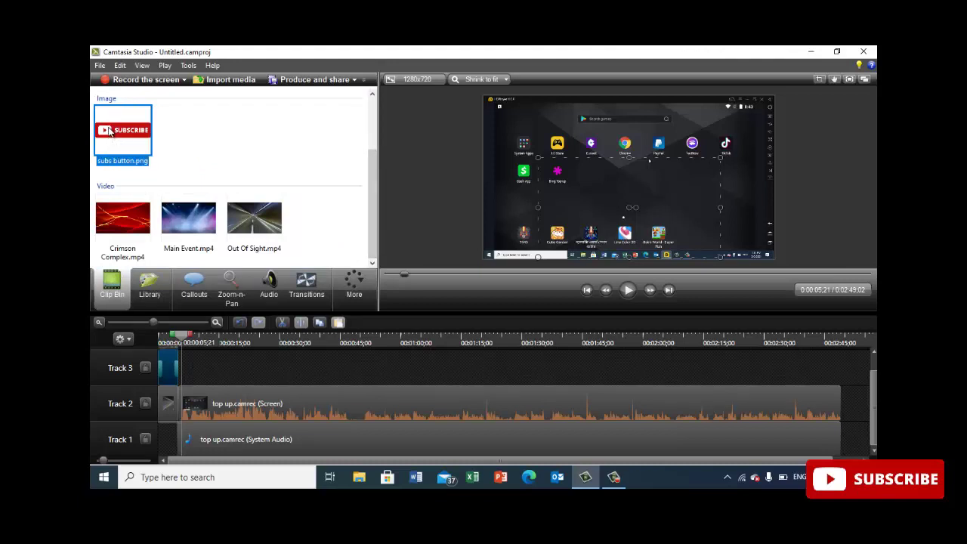
left_click_drag(163, 287, 166, 369)
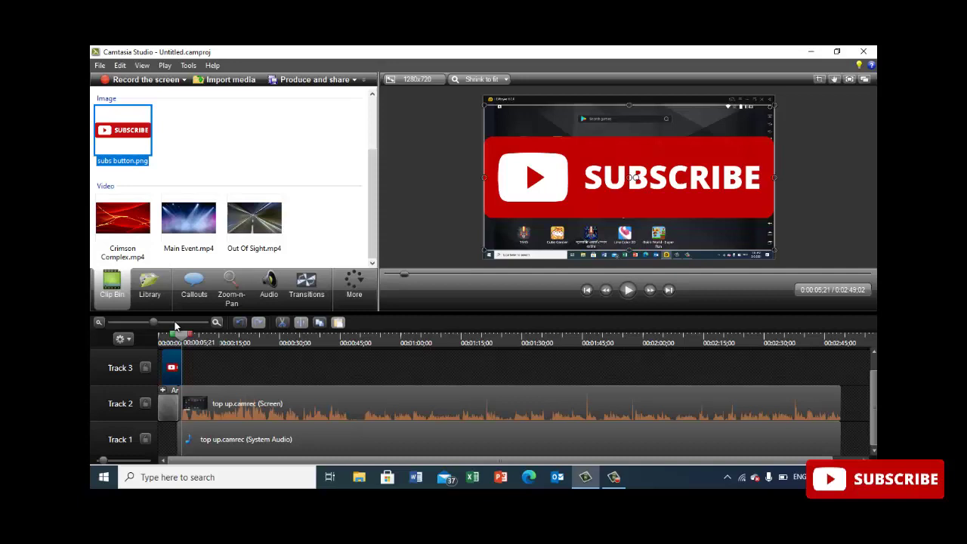
Play the video's opening to check the subscribe overlay, then select the image.
left_click_drag(172, 367, 191, 367)
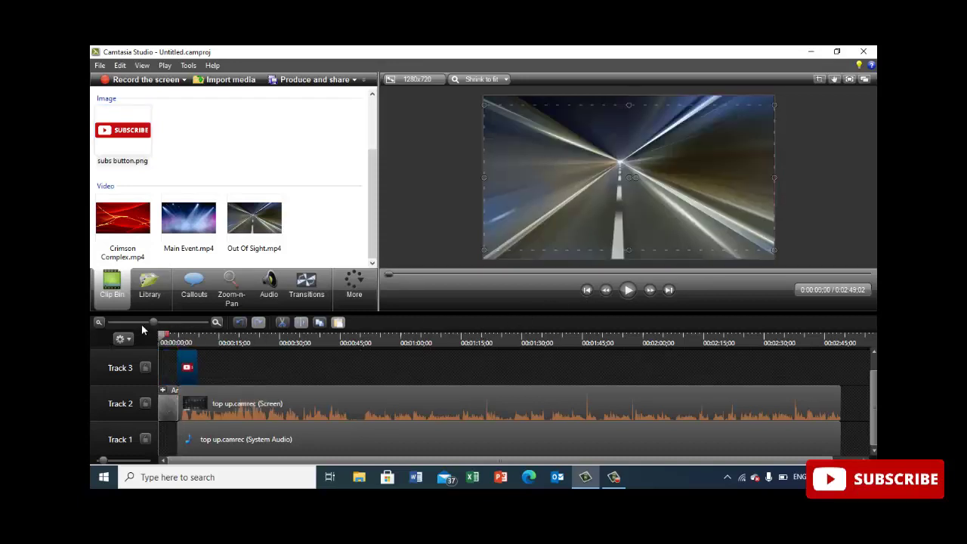
left_click_drag(163, 338, 171, 338)
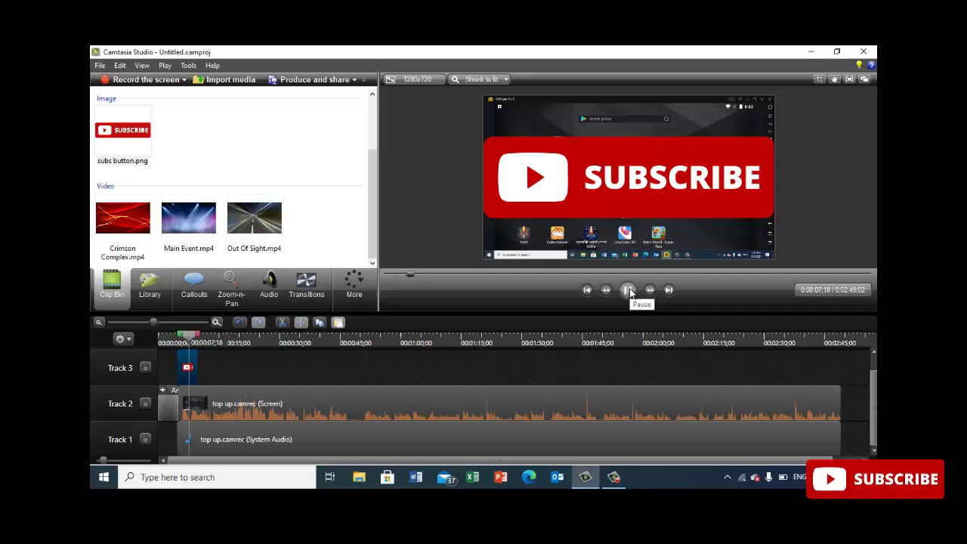
left_click(628, 290)
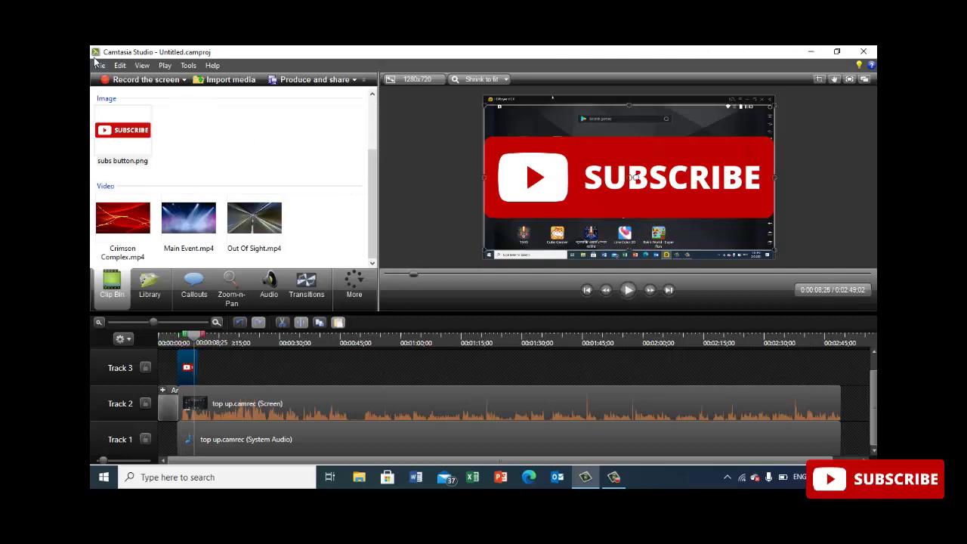
left_click(107, 128)
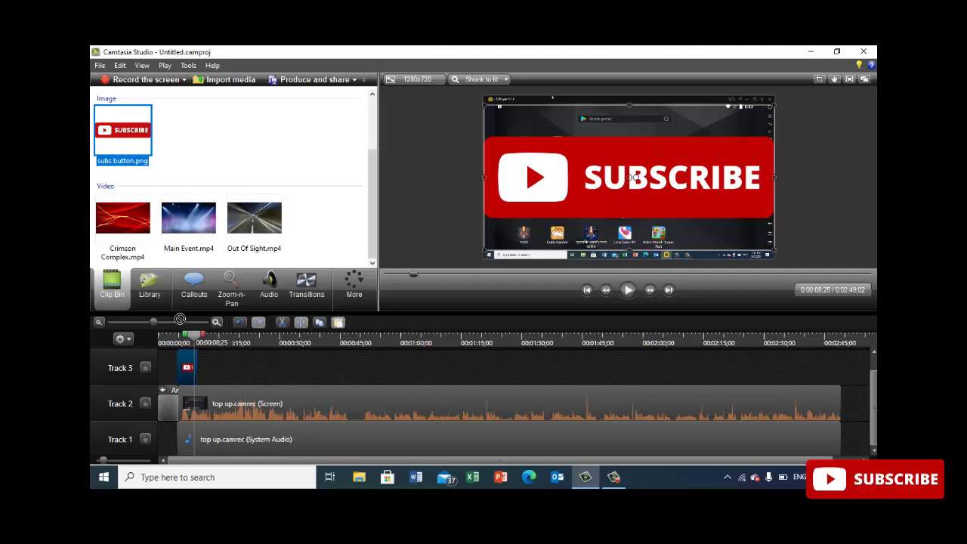
Stretch the subs button.png clip to the video's end and shrink it to a corner badge.
left_click_drag(208, 360, 203, 368)
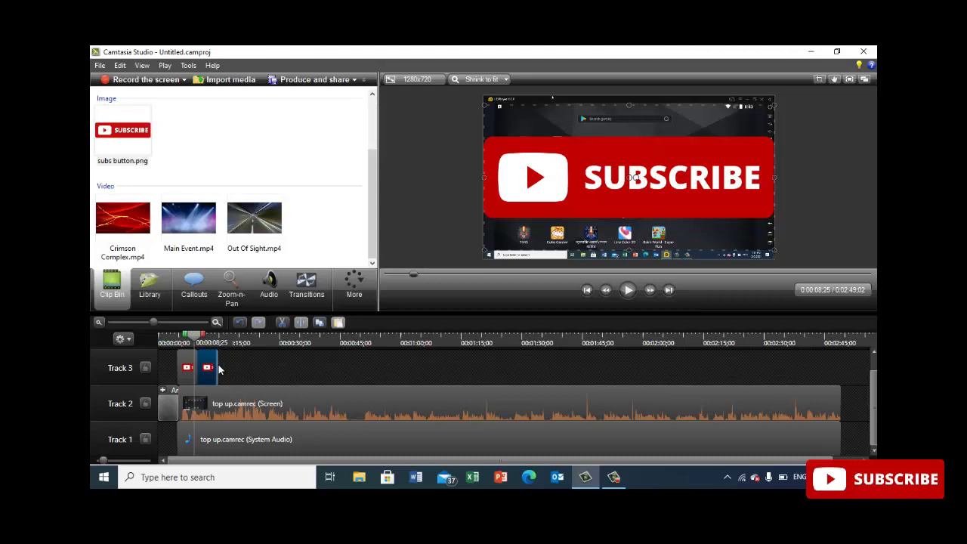
left_click(220, 369)
left_click_drag(218, 367, 840, 381)
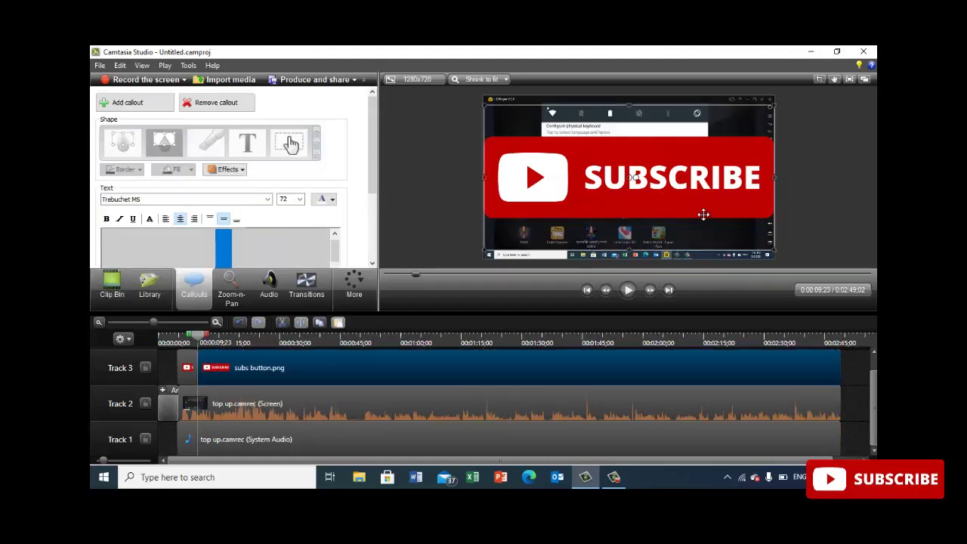
mouse_move(484, 250)
left_mouse_down()
mouse_move(520, 198)
mouse_move(729, 136)
mouse_move(742, 164)
mouse_move(741, 232)
left_mouse_up()
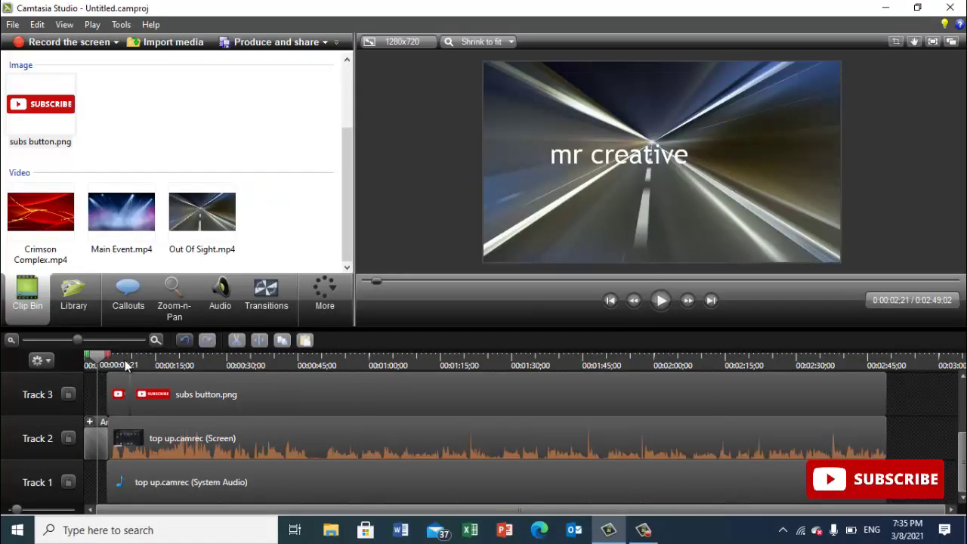
left_click(127, 365)
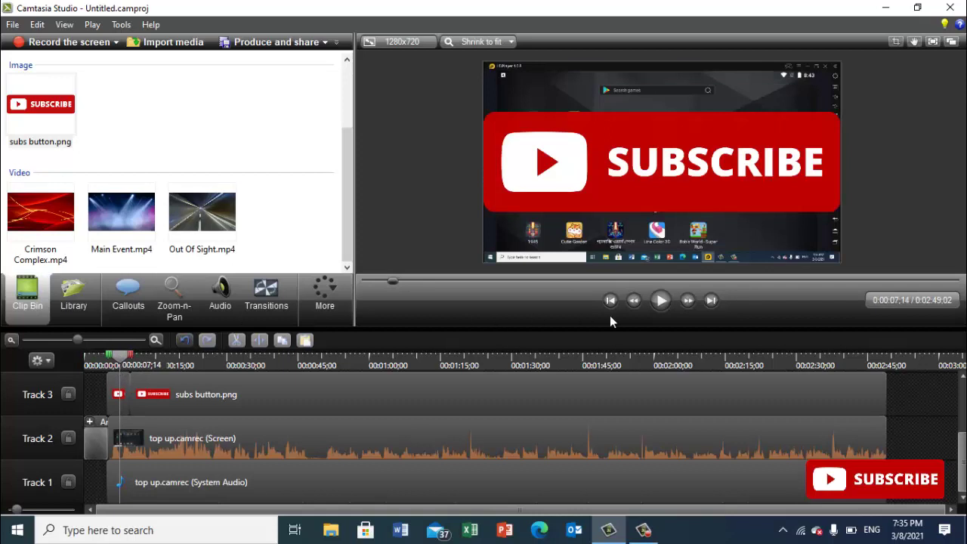
left_click(660, 300)
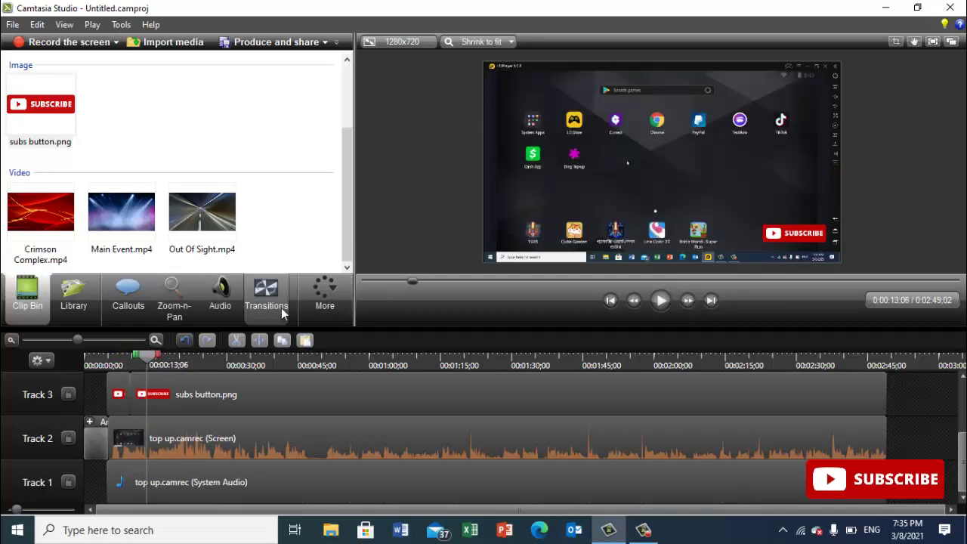
Add the Iris transition to a clip edge on the timeline.
left_click(282, 306)
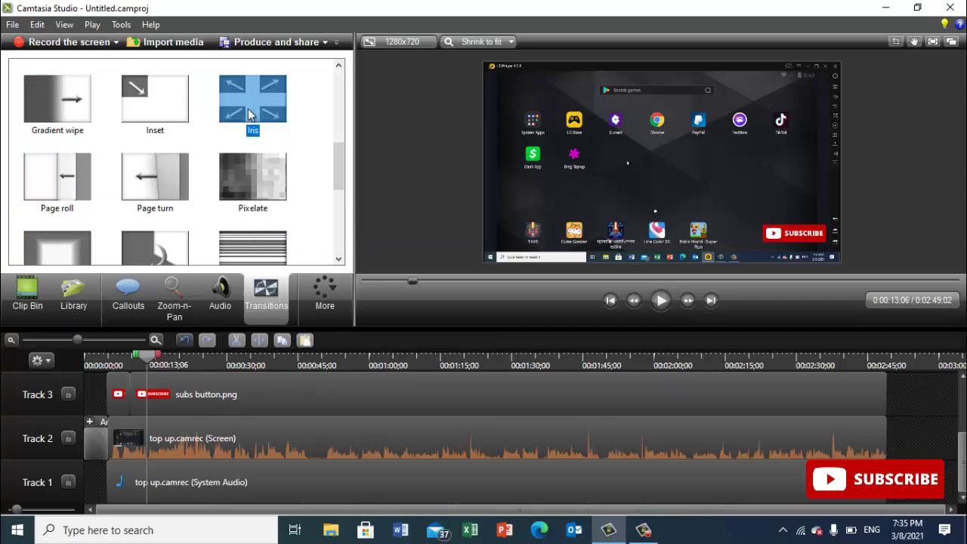
left_click_drag(250, 114, 174, 259)
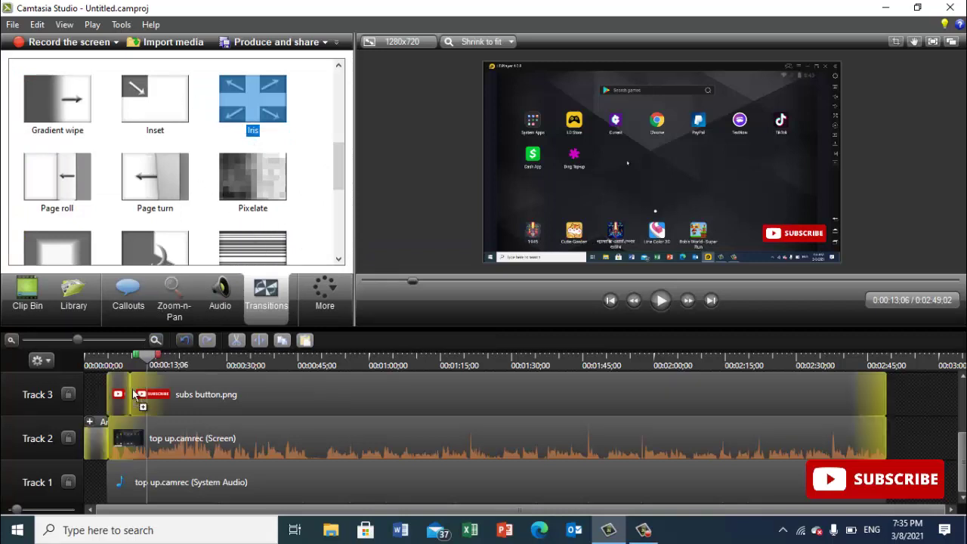
mouse_move(133, 394)
left_mouse_down()
mouse_move(130, 403)
mouse_move(118, 370)
left_mouse_up()
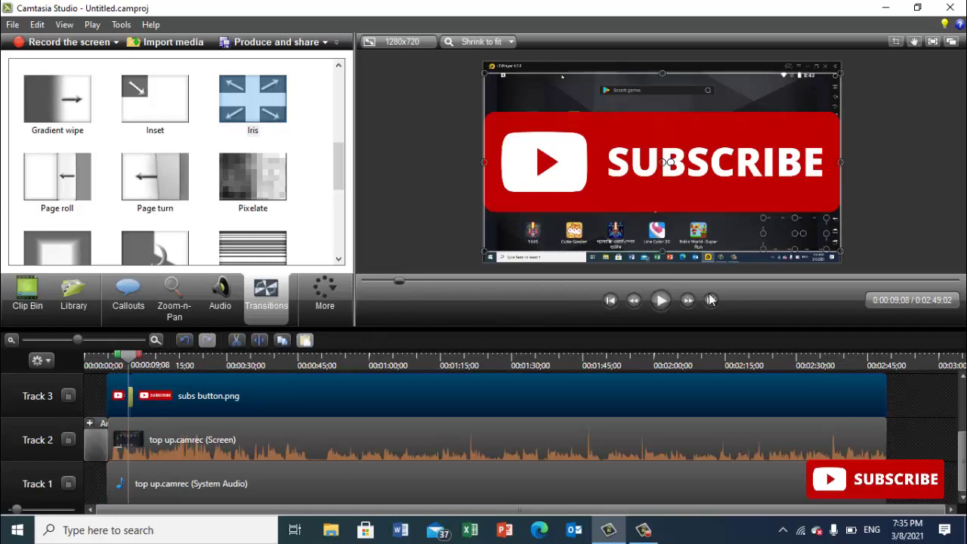
Preview the subscribe overlay animation, then move the playhead to about 0:02:47:08.
left_click(660, 299)
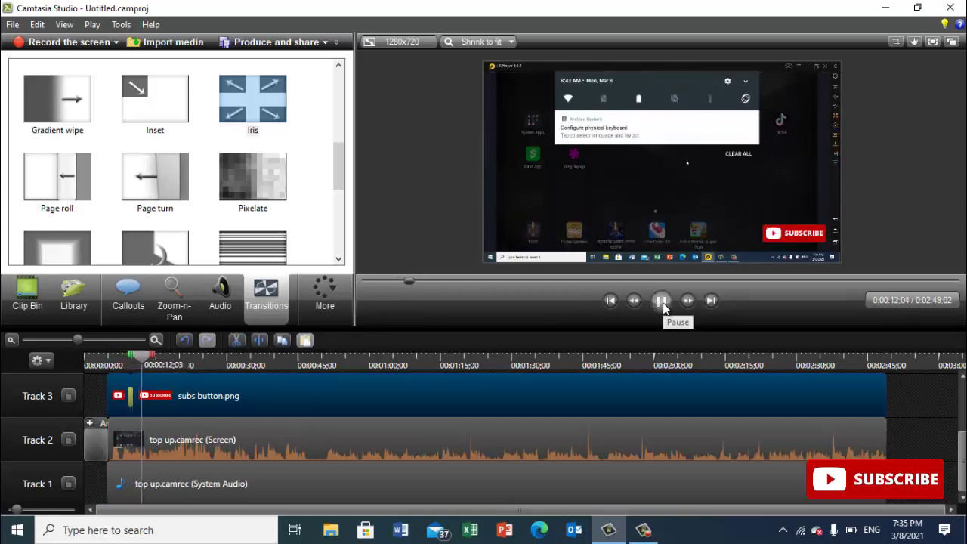
left_click(662, 302)
scroll(246, 211, "down", 5)
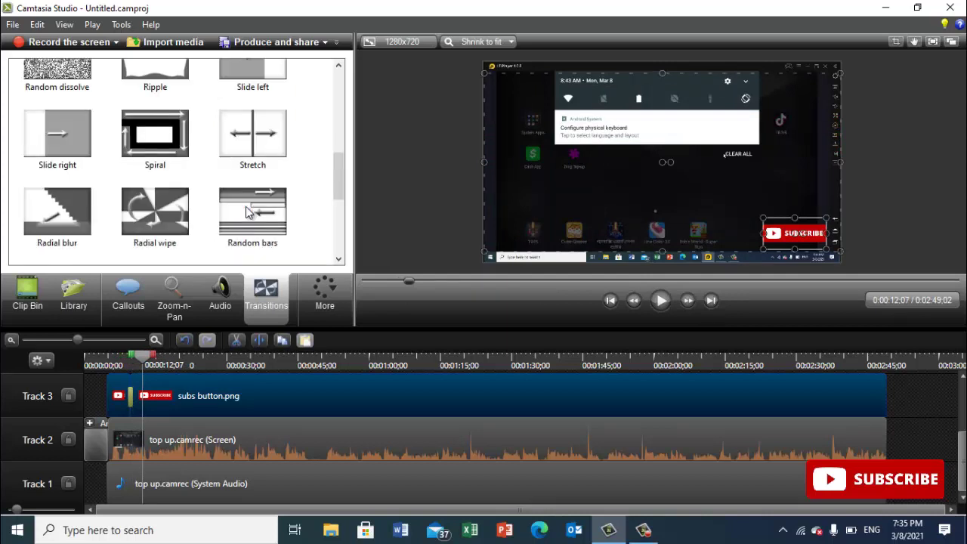
scroll(246, 211, "up", 10)
scroll(245, 211, "down", 3)
scroll(246, 211, "up", 3)
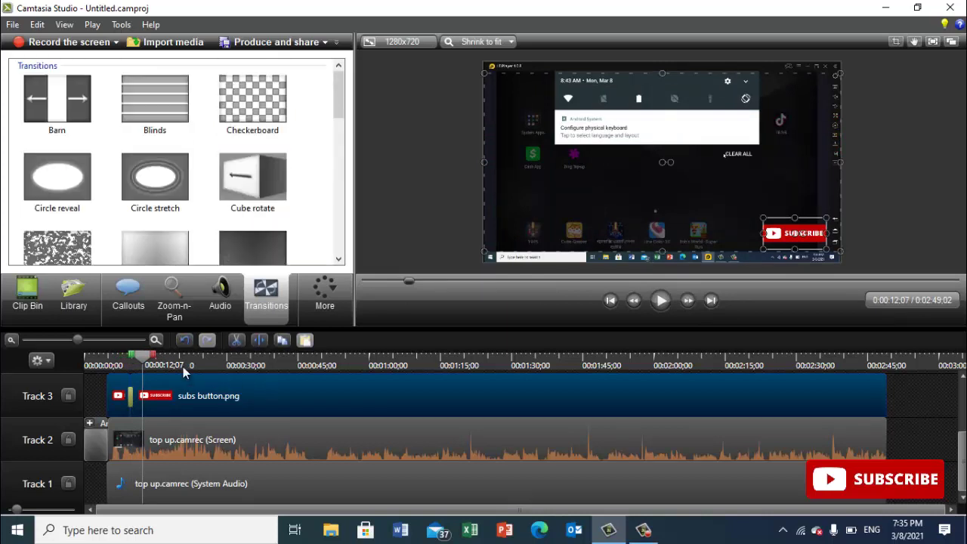
left_click_drag(138, 361, 879, 420)
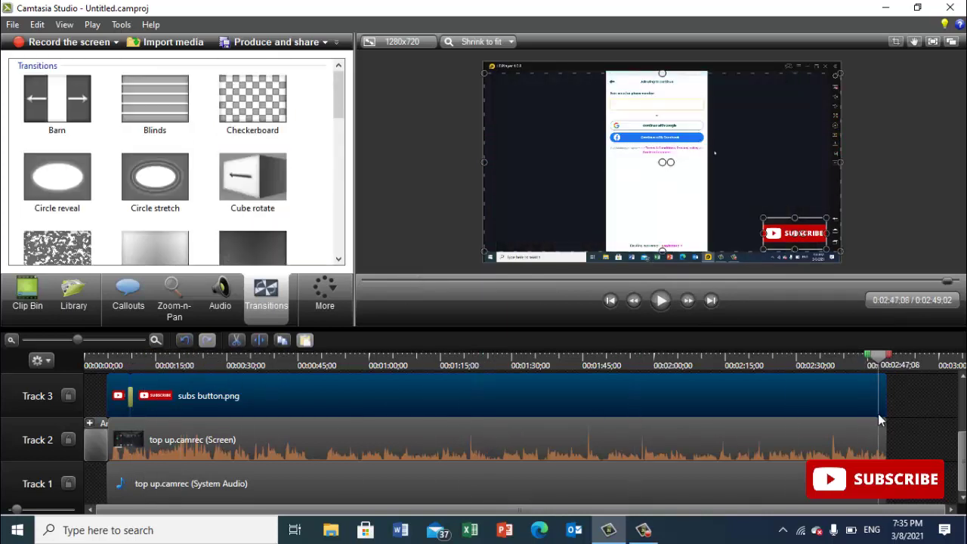
Place the orange 'Callout - Filled Rectangle' at the timeline's end and play the new ending.
left_click(82, 302)
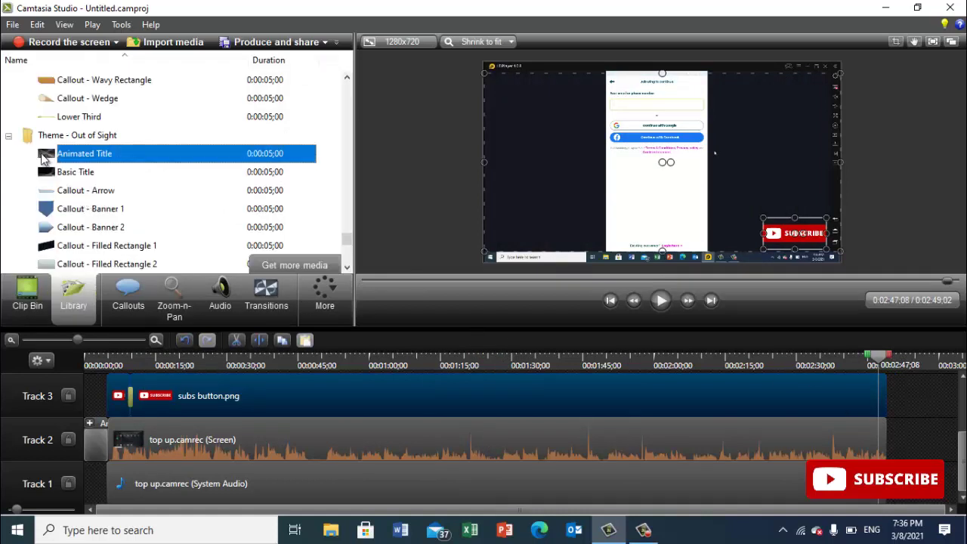
scroll(19, 149, "up", 3)
scroll(19, 149, "up", 3)
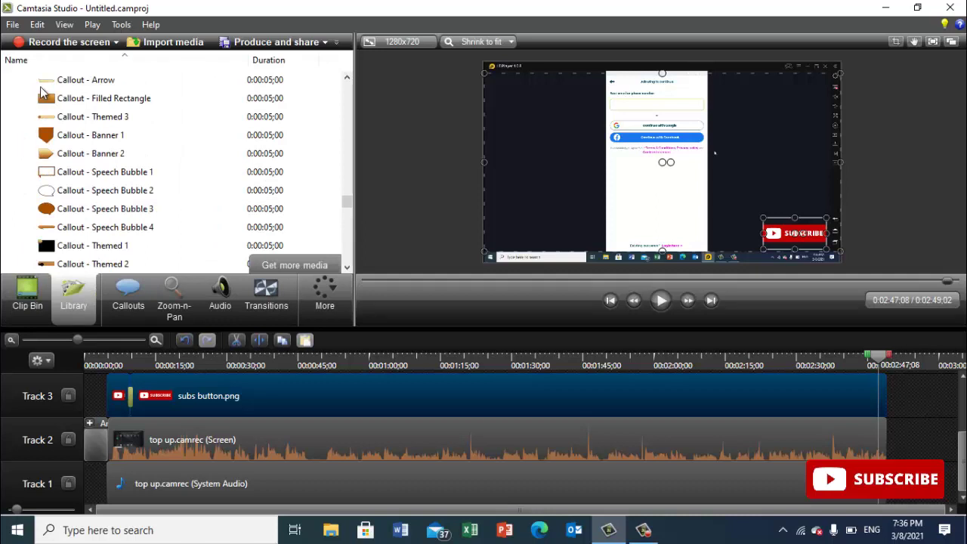
left_click(49, 101)
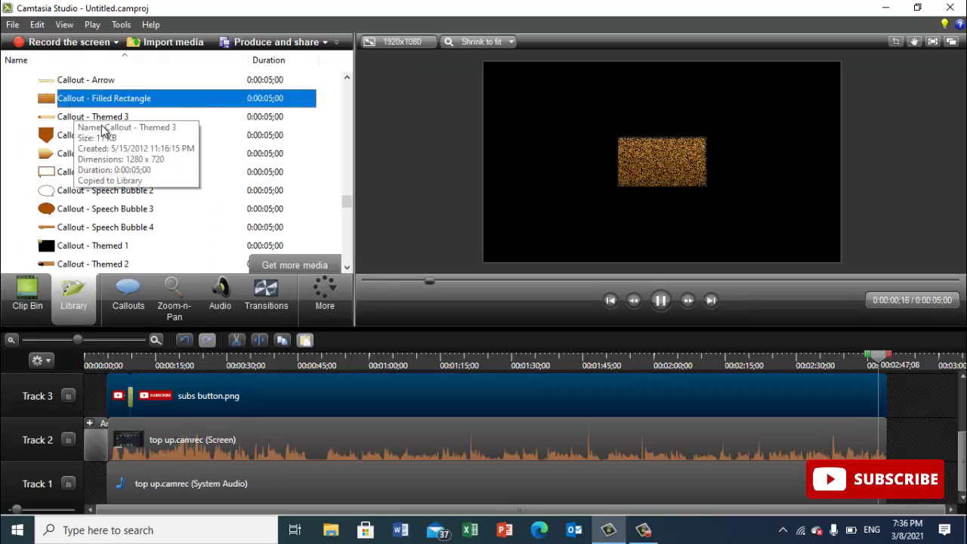
mouse_move(49, 100)
left_mouse_down()
mouse_move(885, 397)
mouse_move(905, 442)
left_mouse_up()
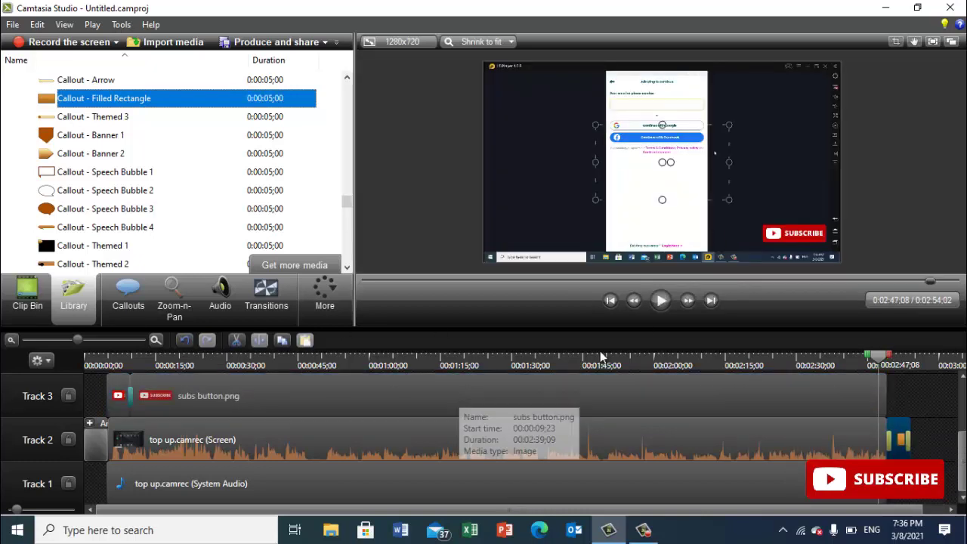
left_click(661, 301)
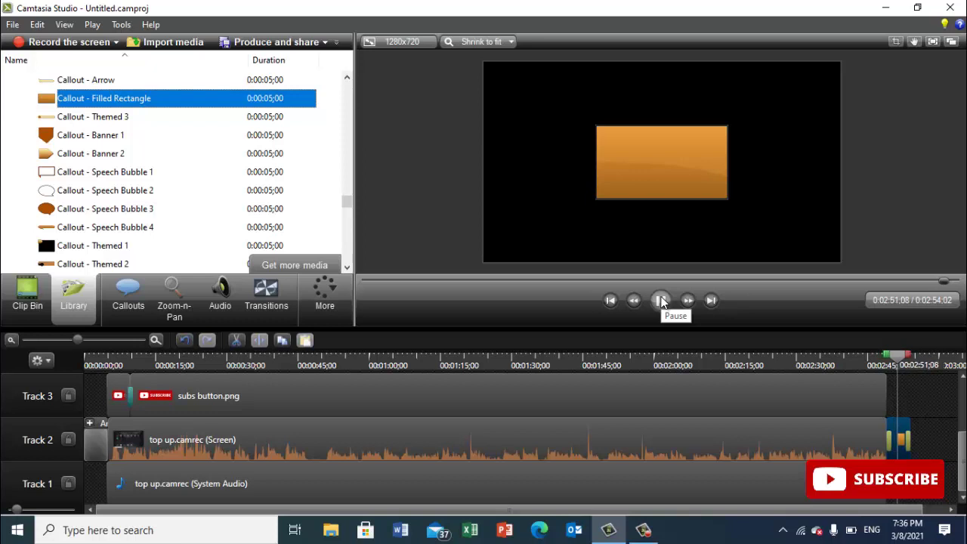
left_click(661, 301)
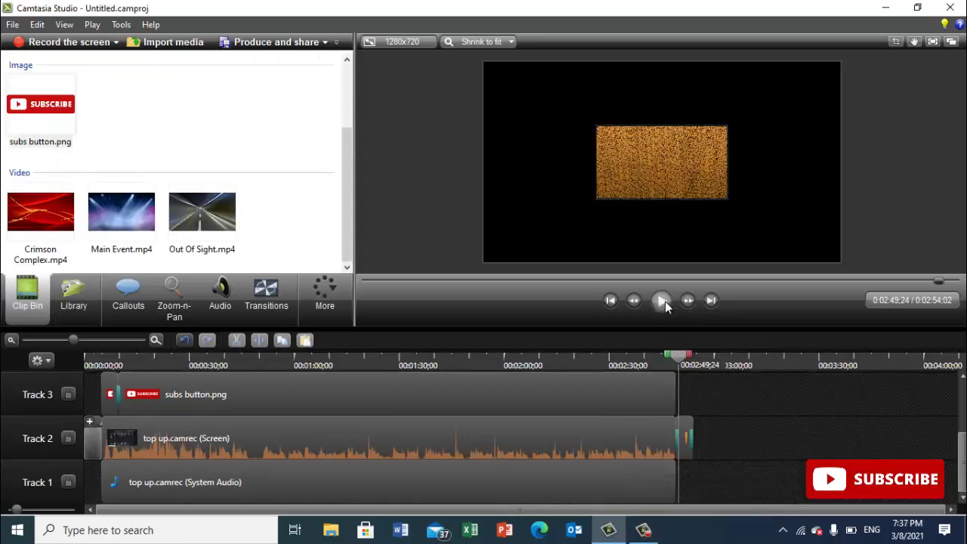
left_click(658, 300)
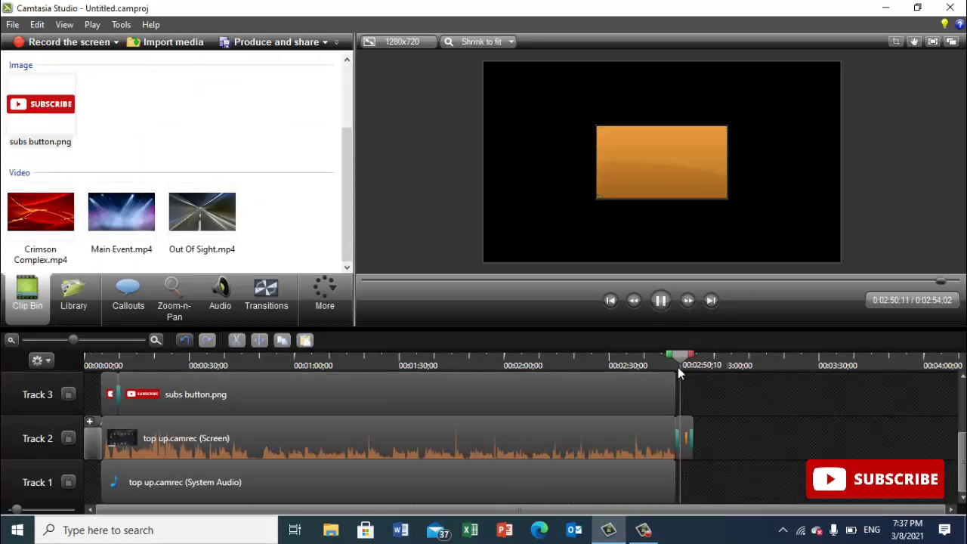
Stop the preview, return the playhead to 0:02:50:02, and show the Callouts options.
left_click(659, 308)
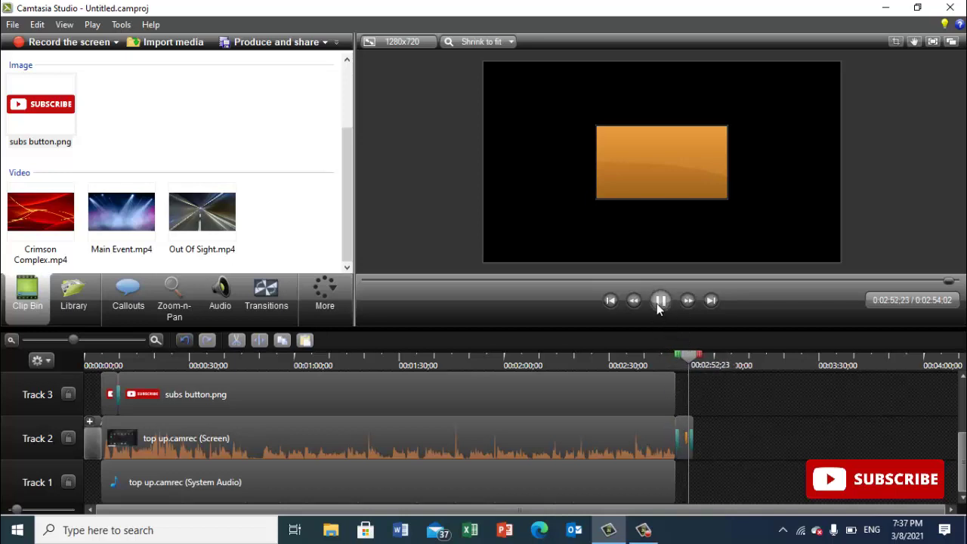
left_click(660, 302)
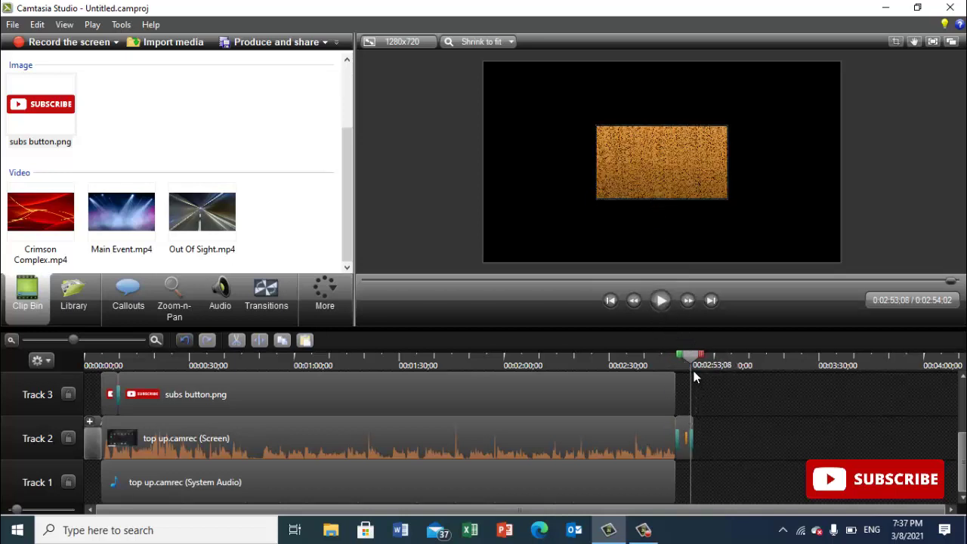
left_click_drag(689, 358, 670, 363)
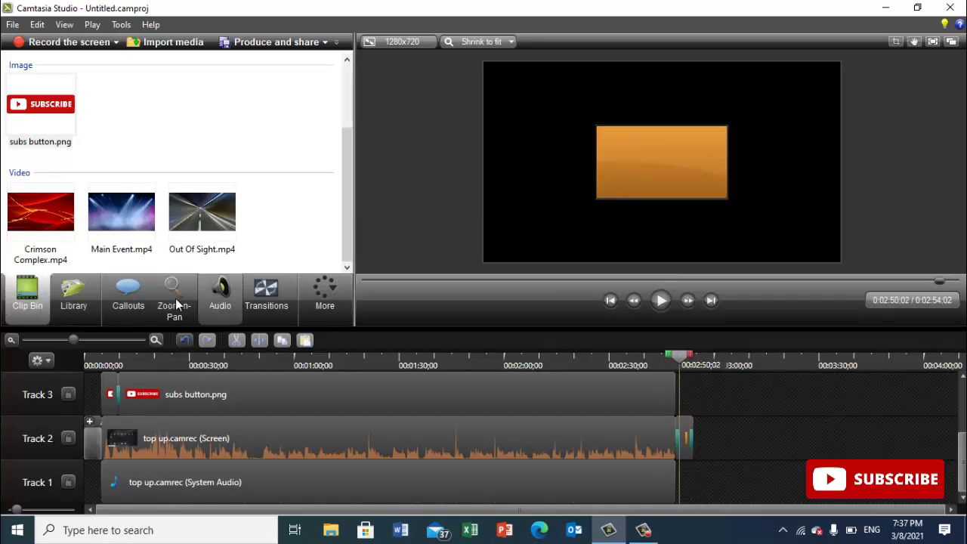
left_click(128, 298)
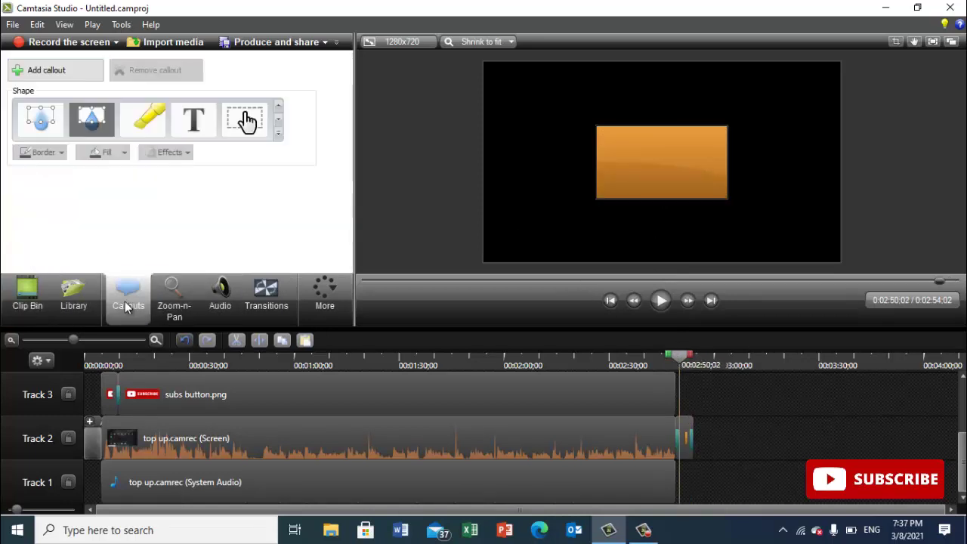
Add a Text callout and replace its placeholder with 'thanks for watching'.
left_click(197, 122)
left_click_drag(636, 188, 666, 175)
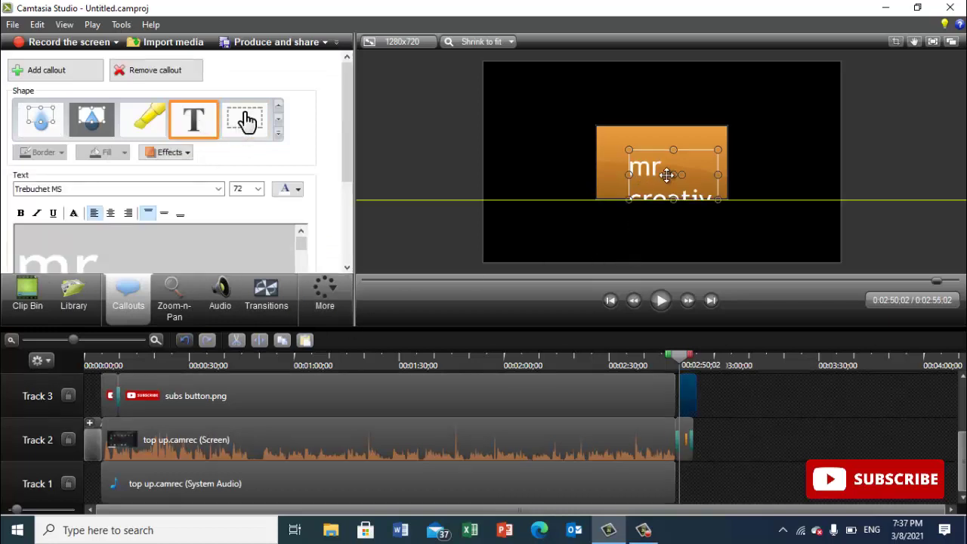
type("tha")
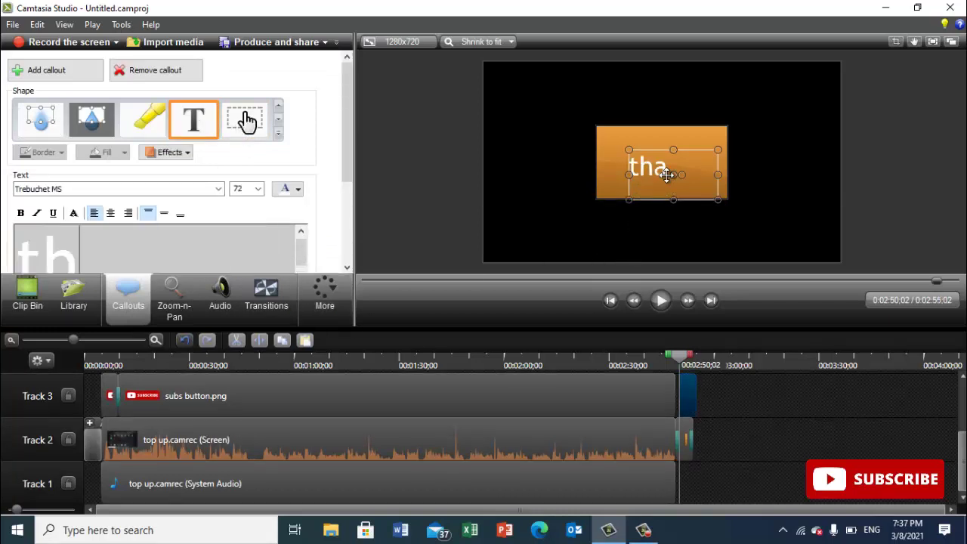
type("nks fo")
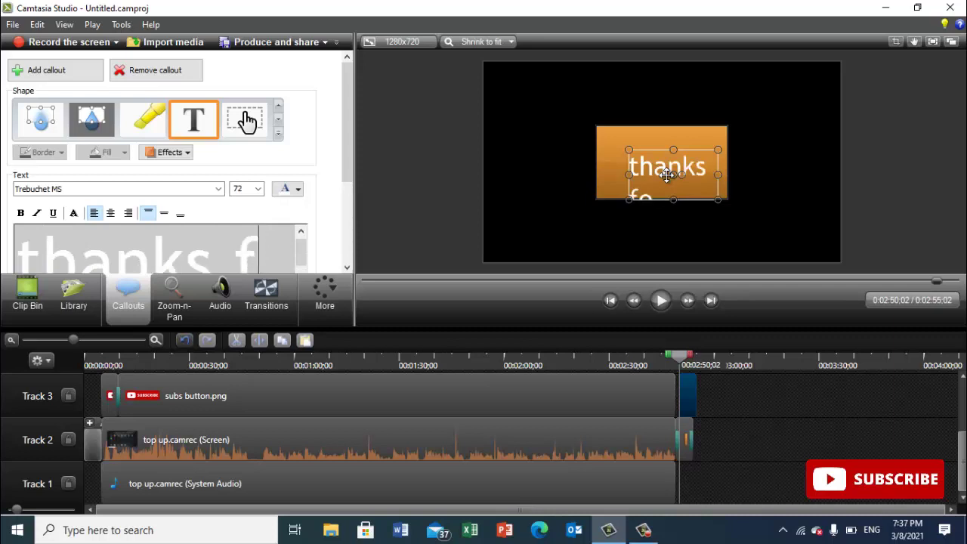
type("r wat")
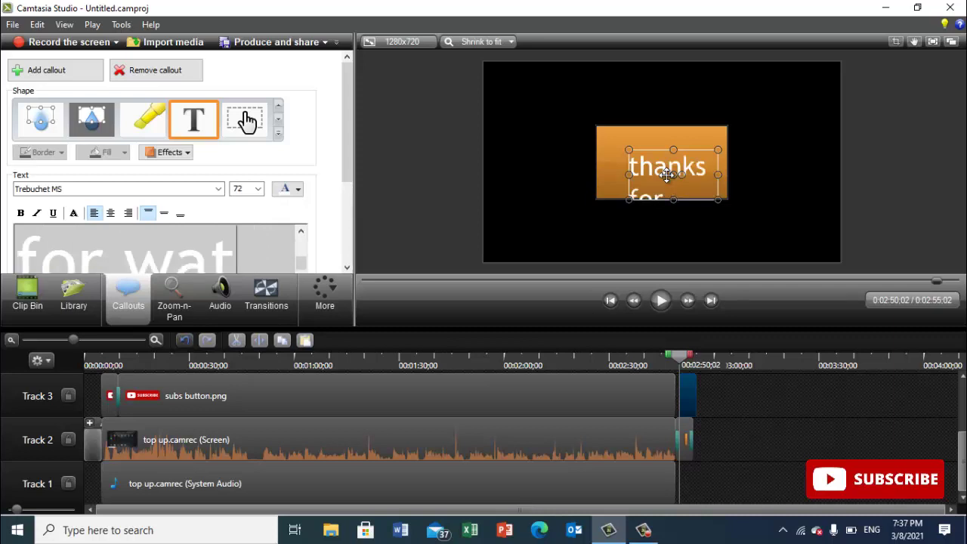
type("ching")
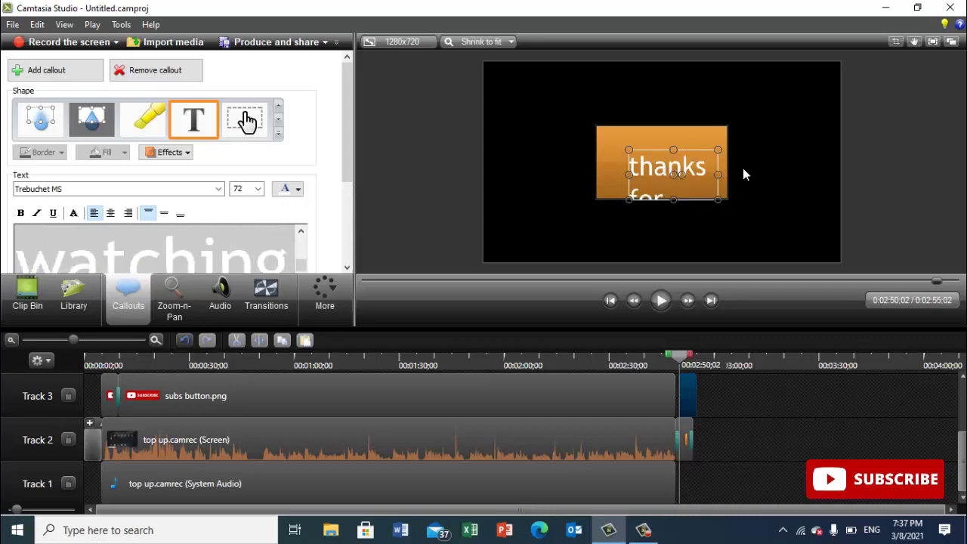
Resize the text box and move it onto the orange rectangle.
left_click_drag(719, 172, 763, 173)
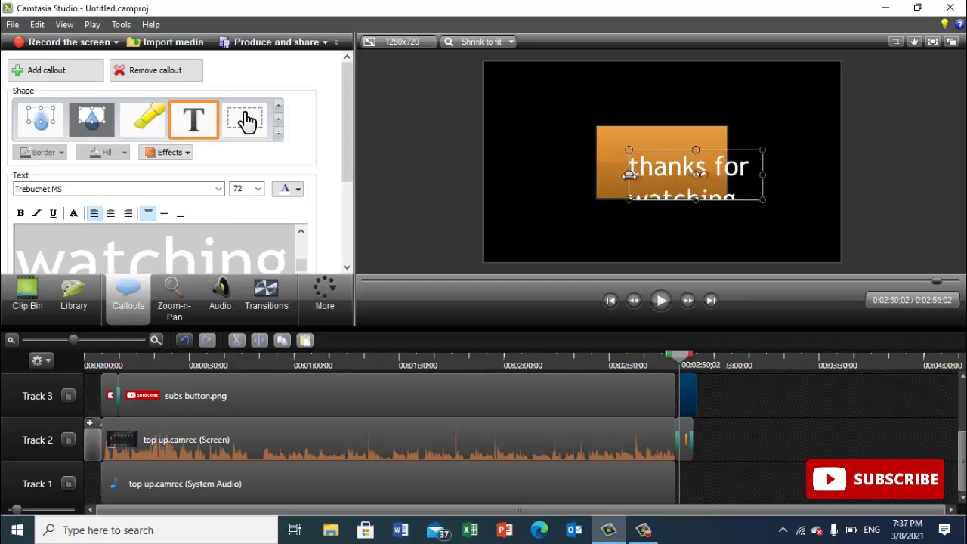
left_click_drag(630, 167, 612, 168)
left_click_drag(693, 151, 685, 140)
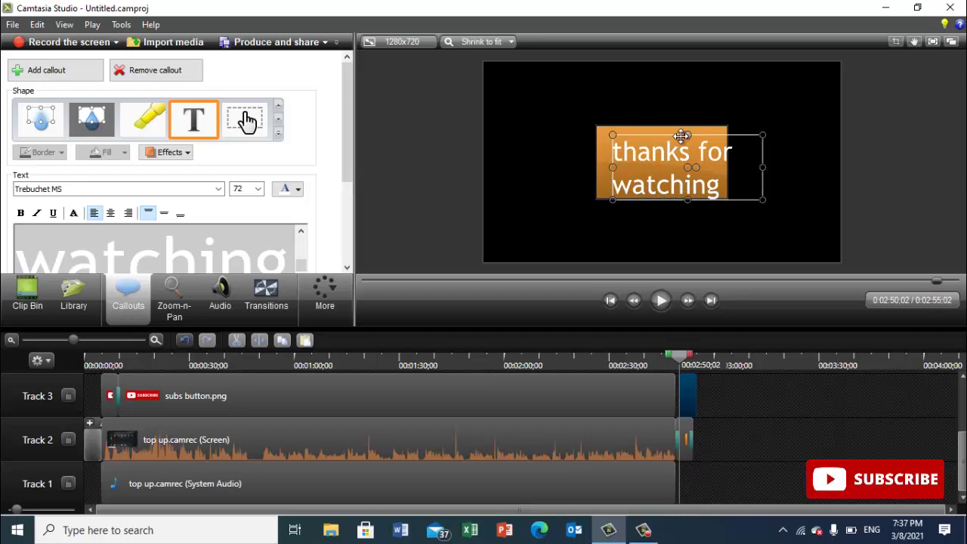
mouse_move(712, 186)
left_mouse_down()
mouse_move(690, 180)
mouse_move(702, 179)
left_mouse_up()
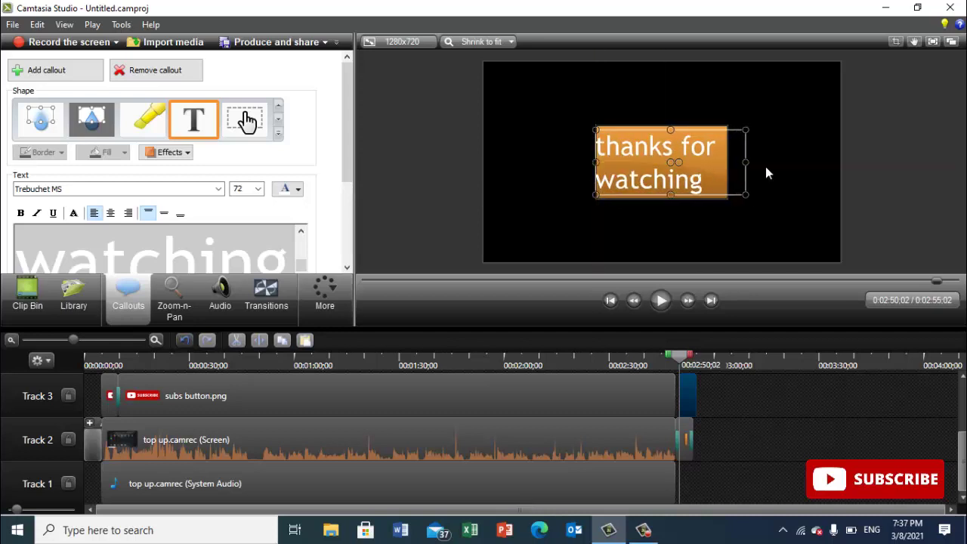
left_click(890, 175)
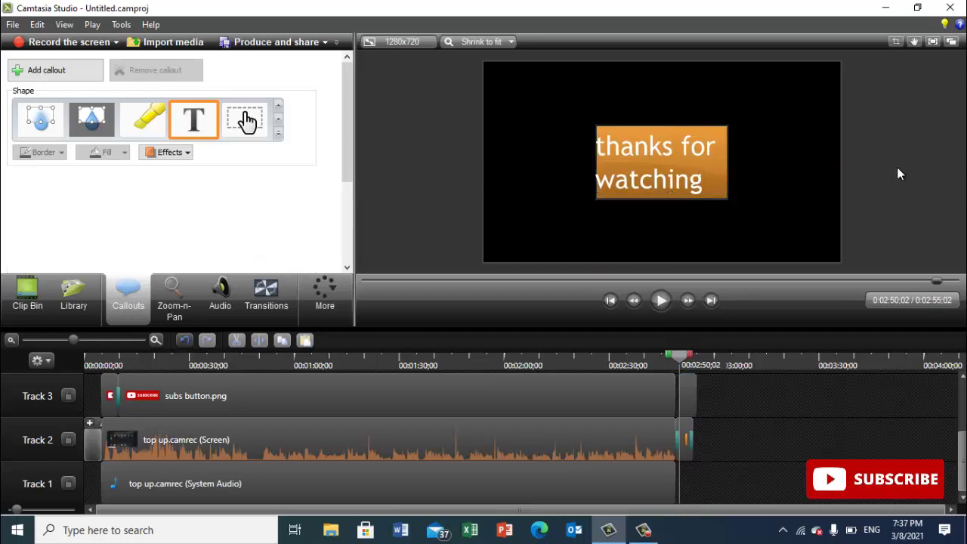
Pause, then resize the 'thanks for watching' text box and nudge it up and left.
left_click(661, 301)
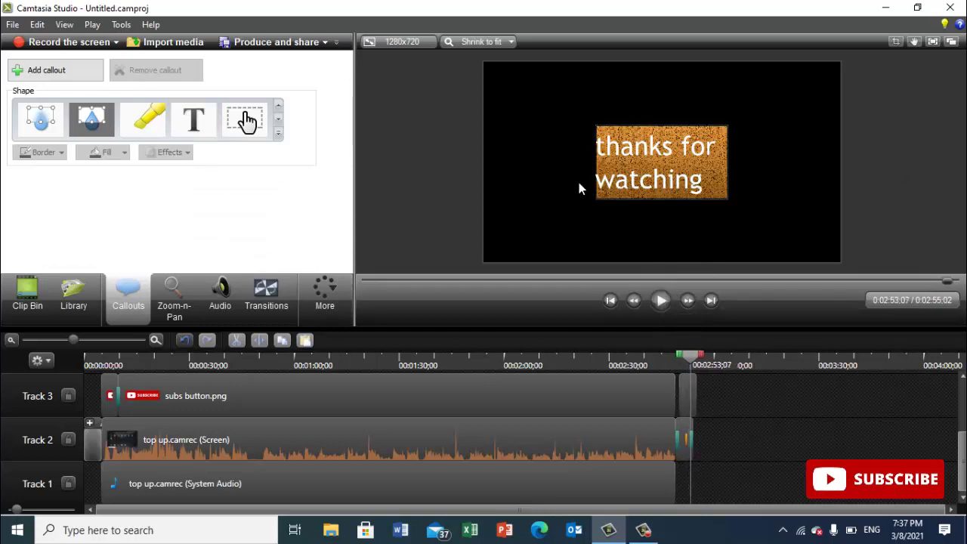
left_click(606, 192)
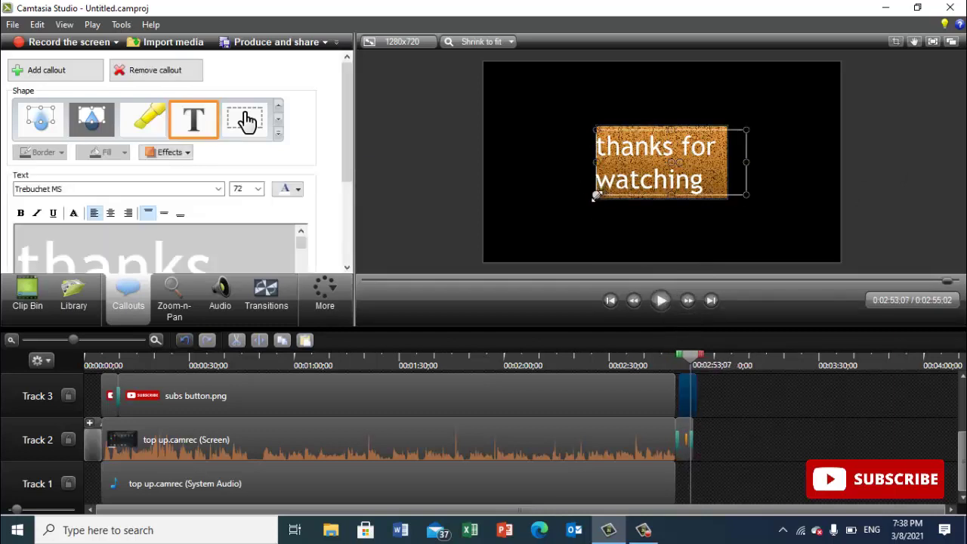
mouse_move(595, 195)
left_mouse_down()
mouse_move(577, 206)
mouse_move(606, 193)
left_mouse_up()
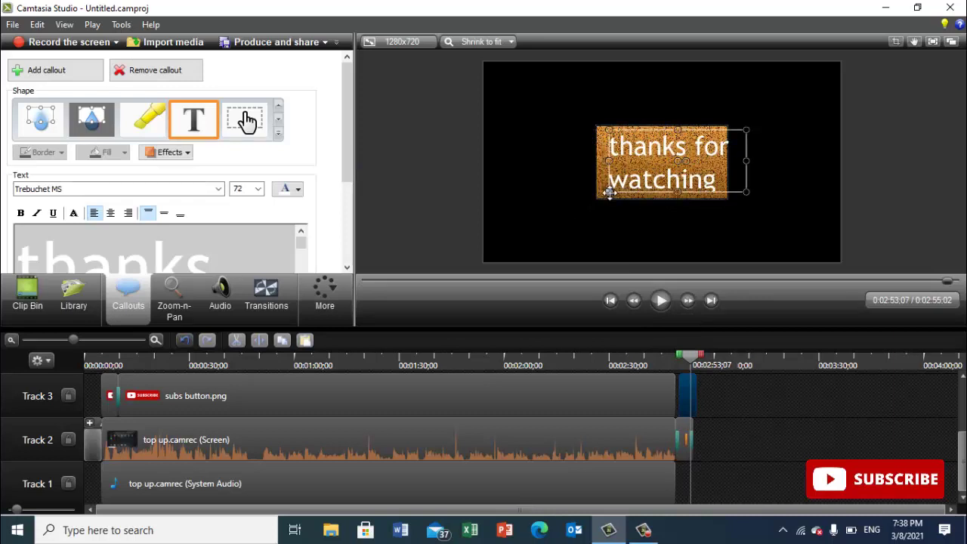
left_click_drag(698, 172, 692, 172)
left_click(795, 205)
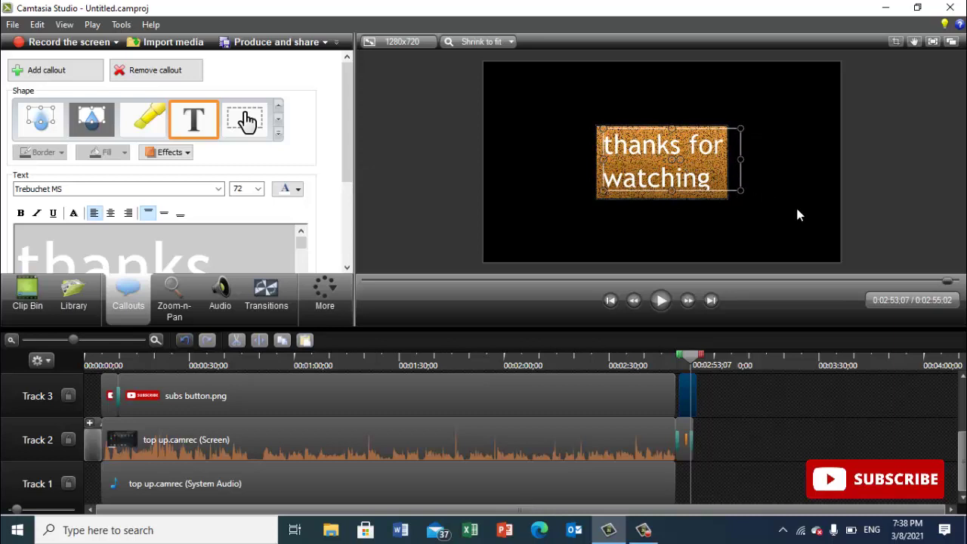
scroll(798, 211, "down", 1)
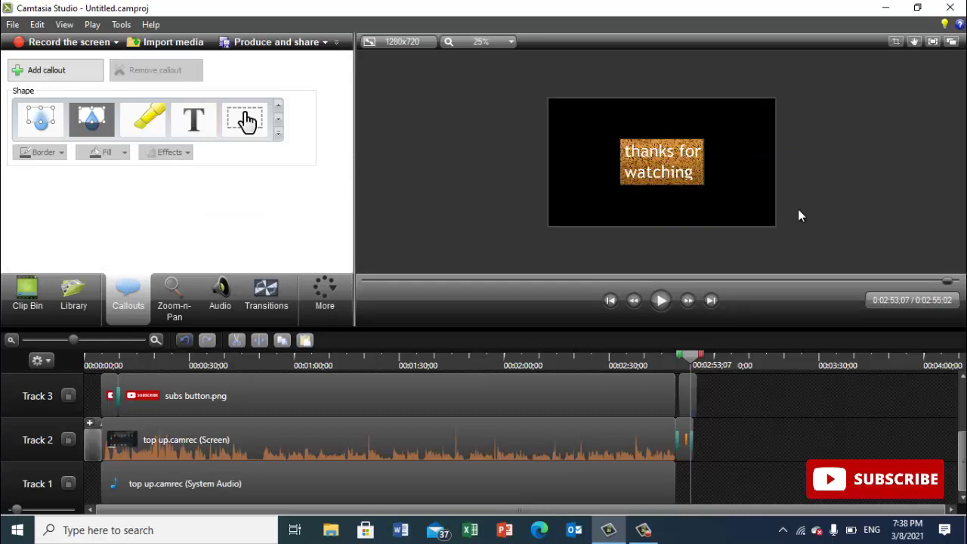
scroll(785, 467, "down", 1)
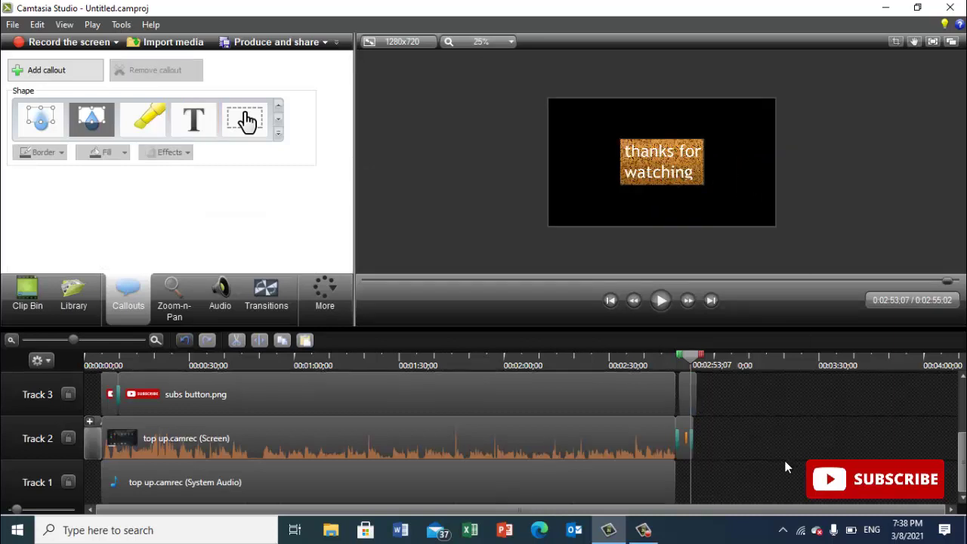
scroll(786, 467, "up", 2)
scroll(786, 466, "down", 2)
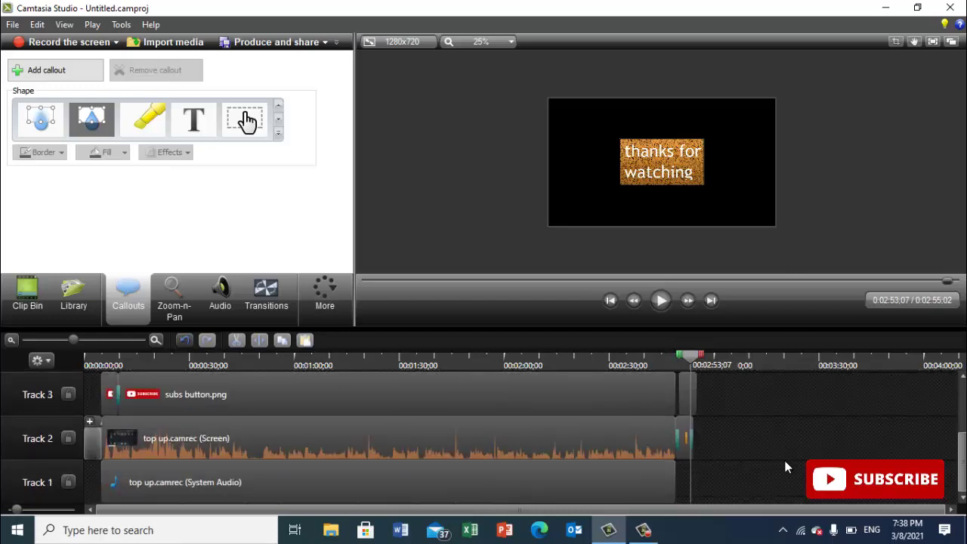